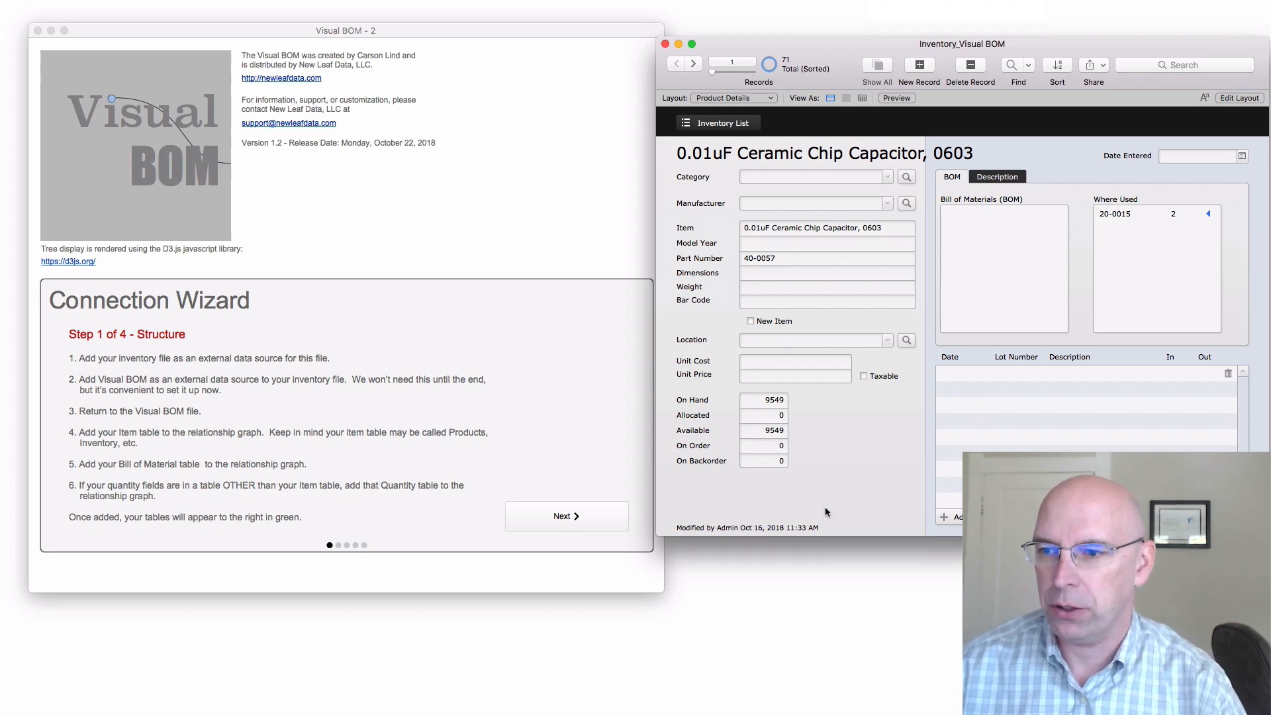
Review the fields of the Inventory table in the inventory file's database definitions, then close the dialog without changes
key(super+shift+d)
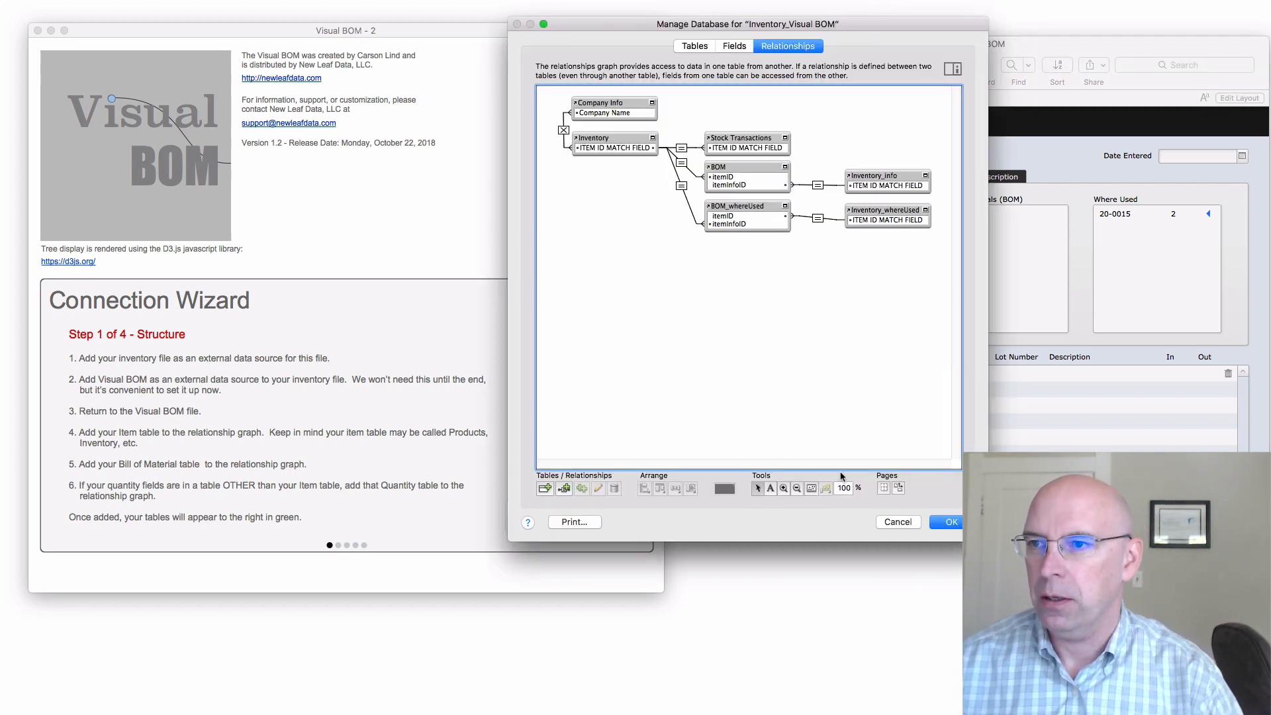
click(733, 46)
scroll(632, 362, down, 5)
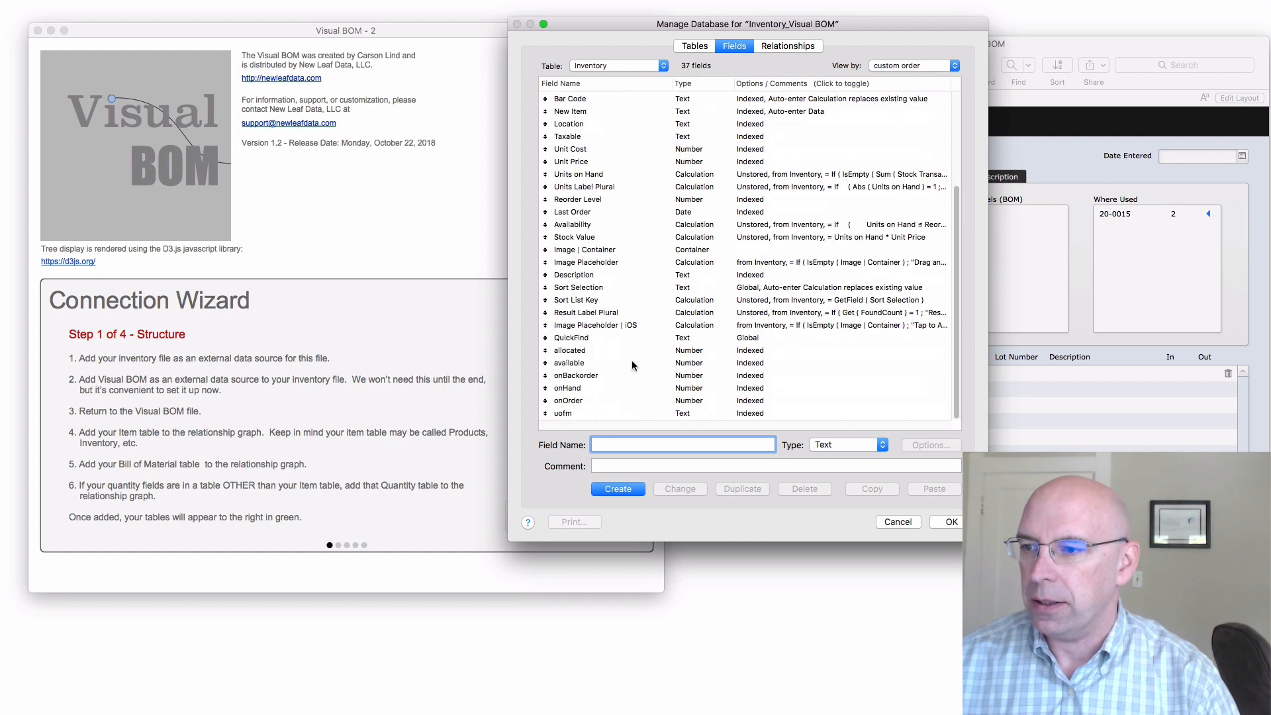
click(564, 353)
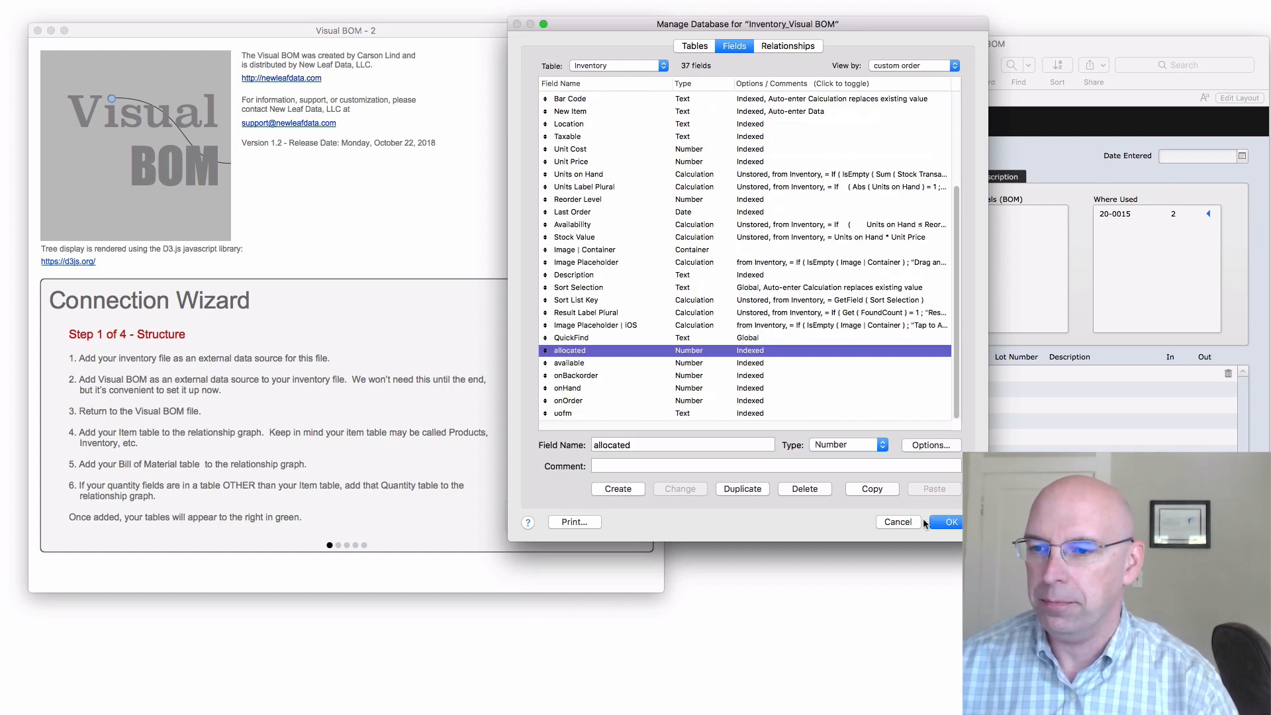
click(898, 522)
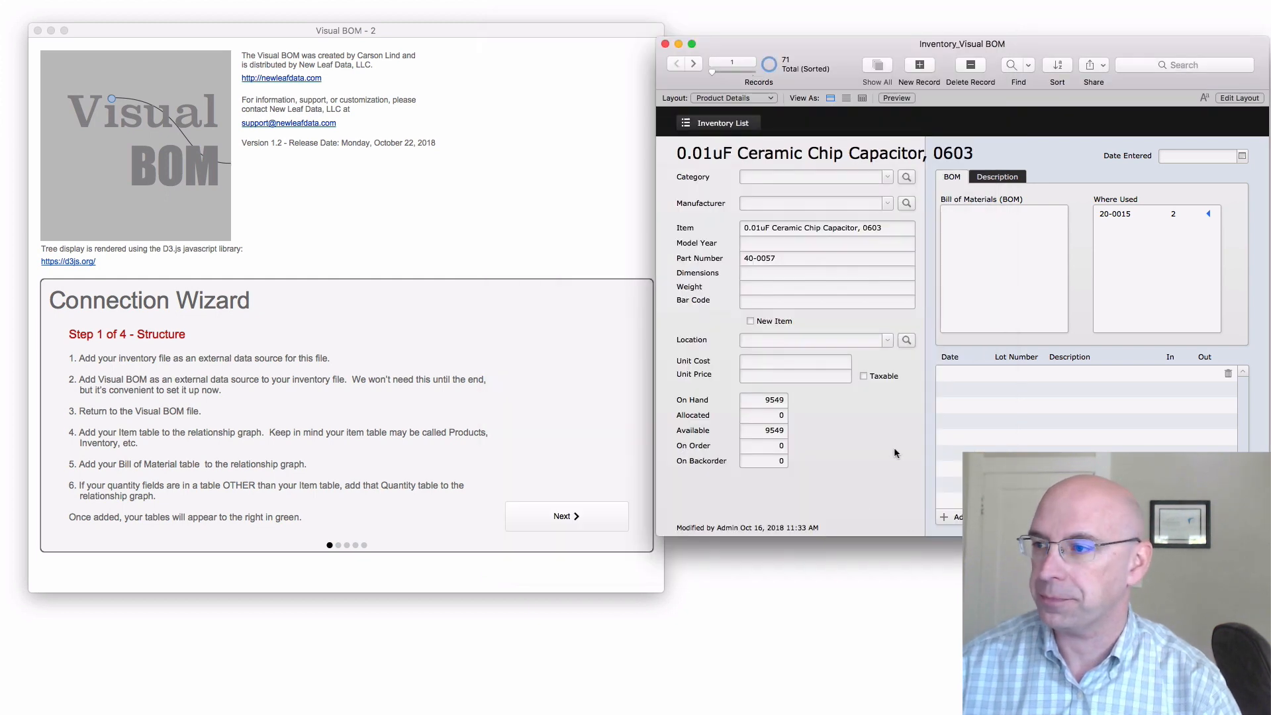
Add Inventory_Visual BOM.fmp12 as an external FileMaker data source in the Visual BOM file
click(567, 289)
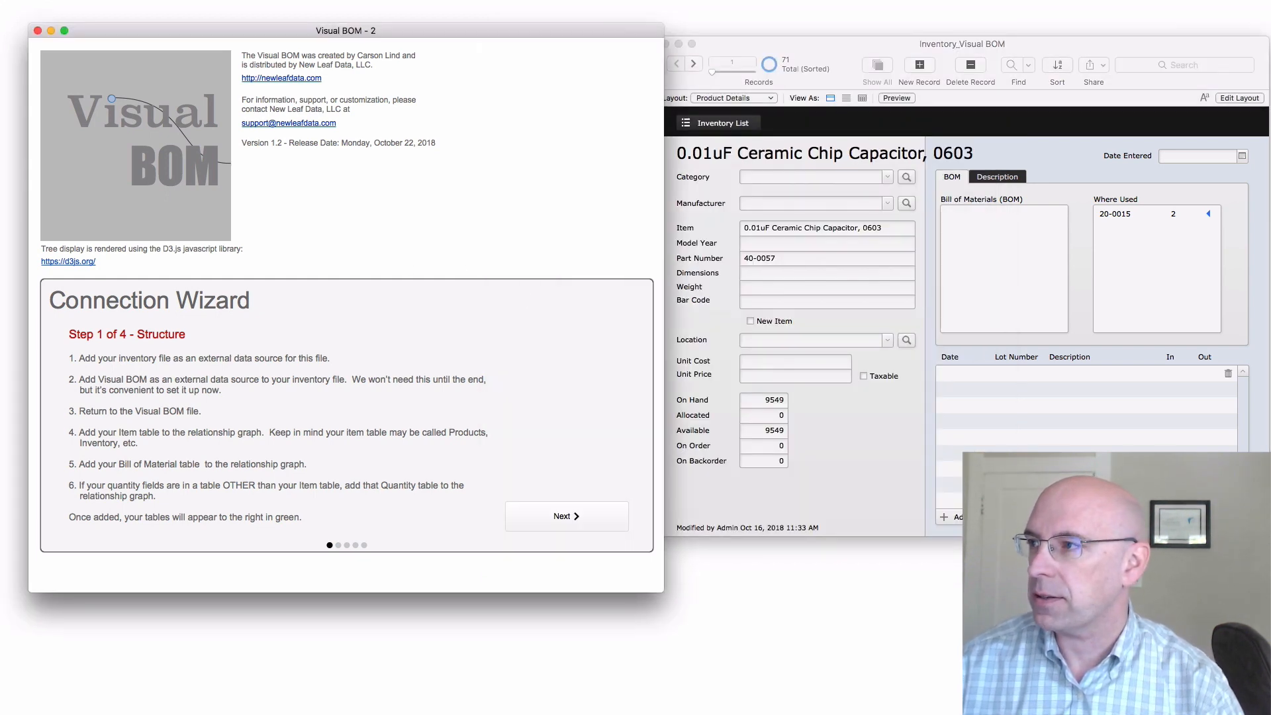
mouse_move(39, 24)
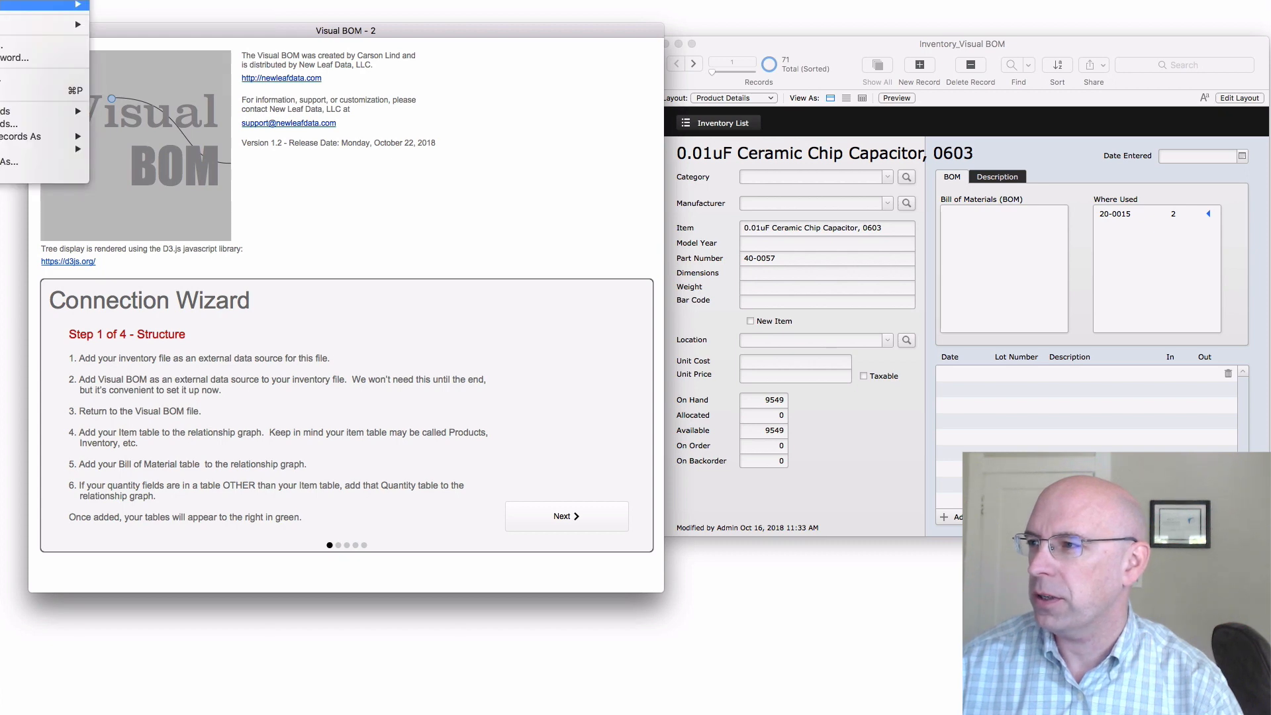
click(164, 67)
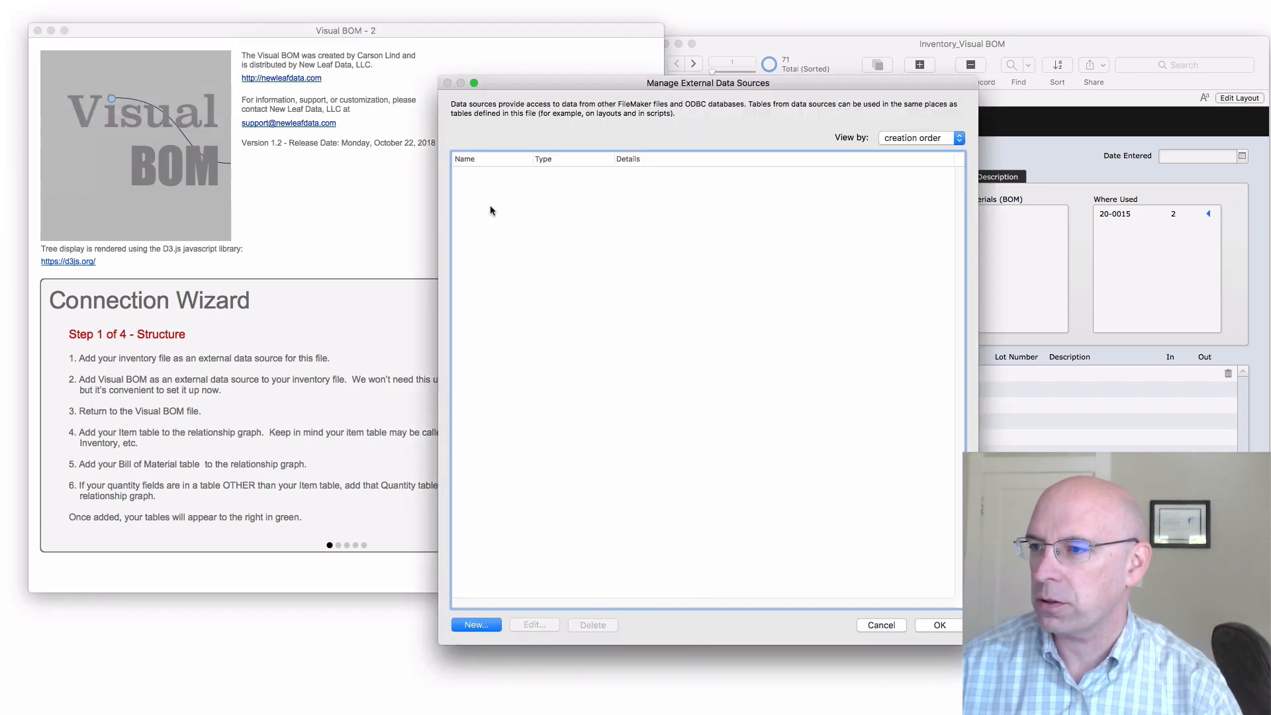
click(493, 625)
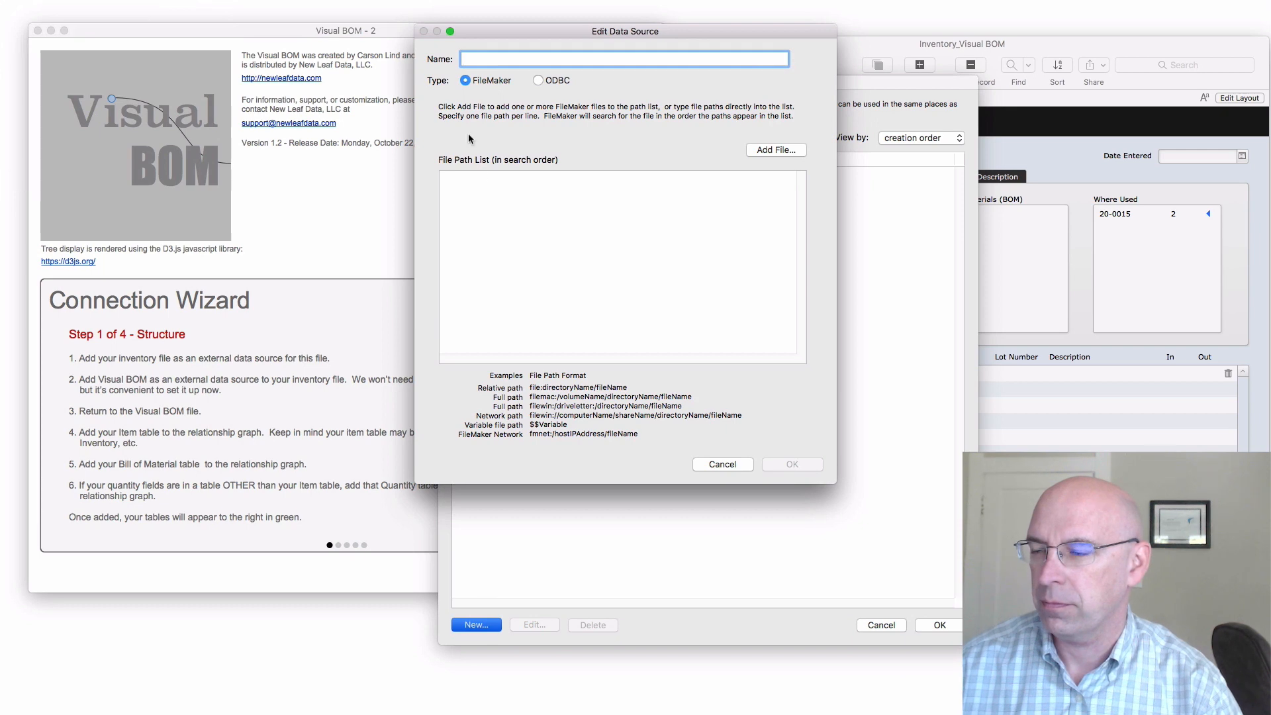
click(770, 152)
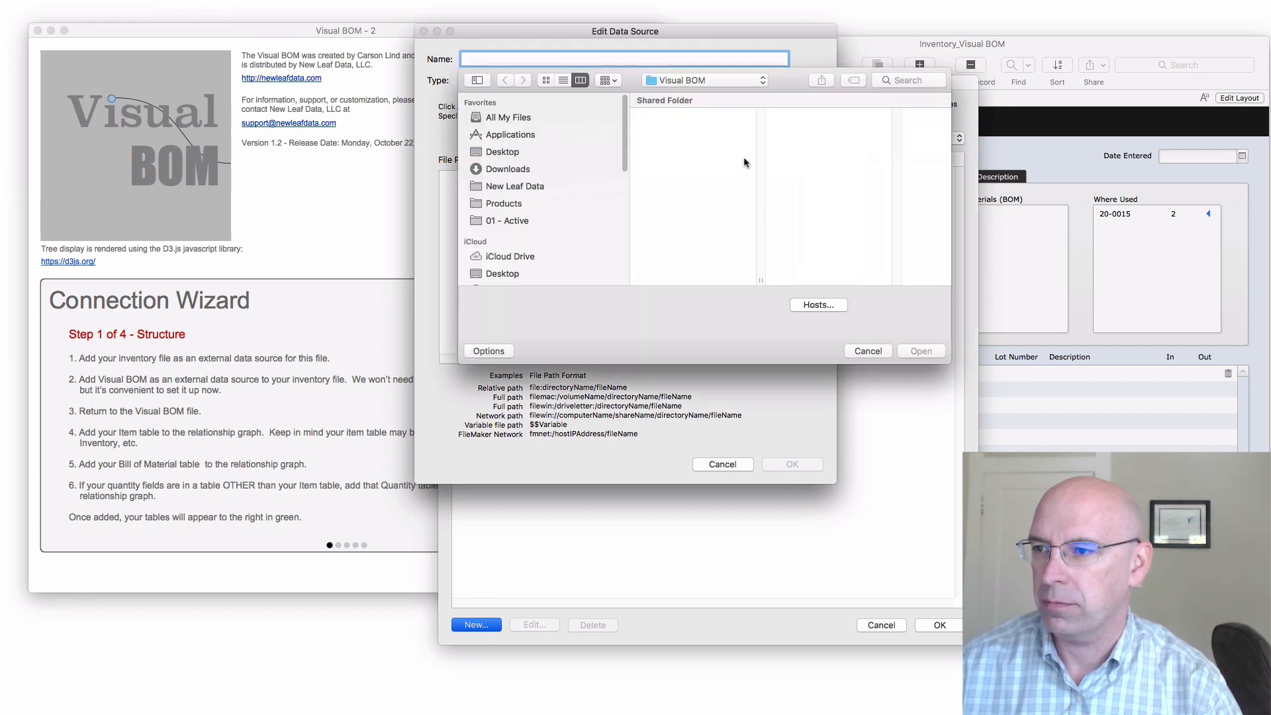
click(685, 139)
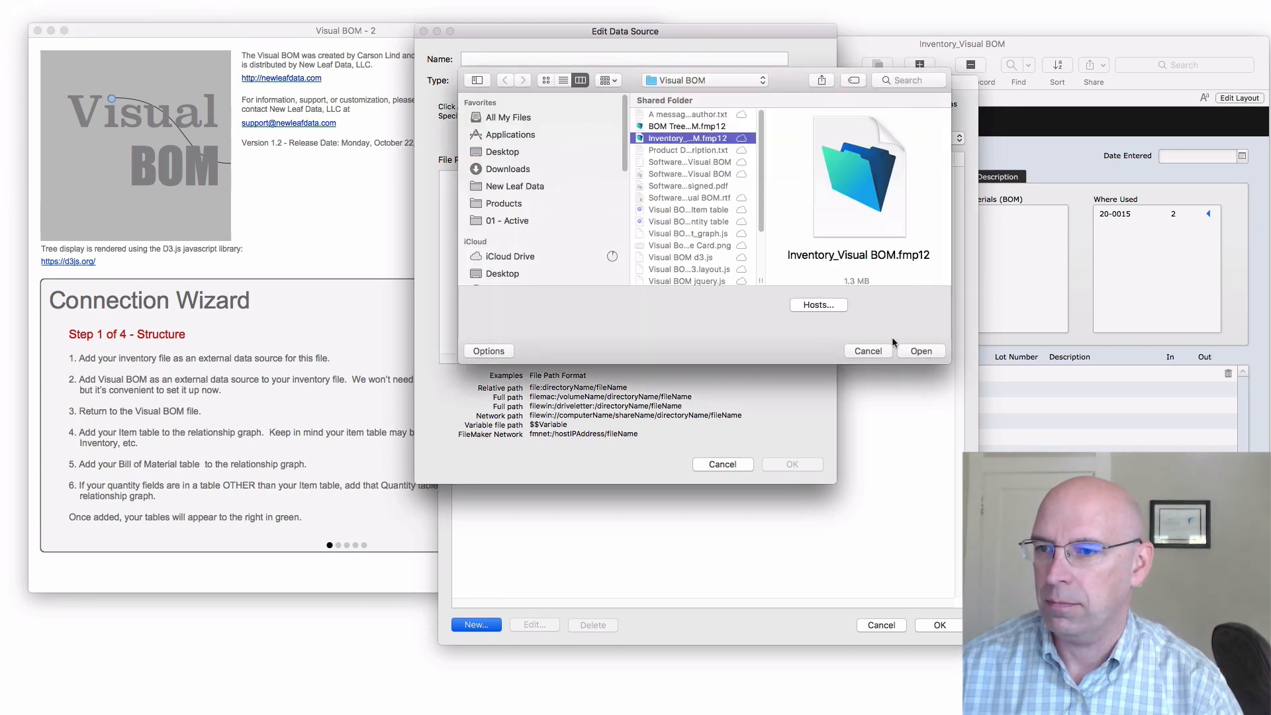
click(915, 352)
click(809, 463)
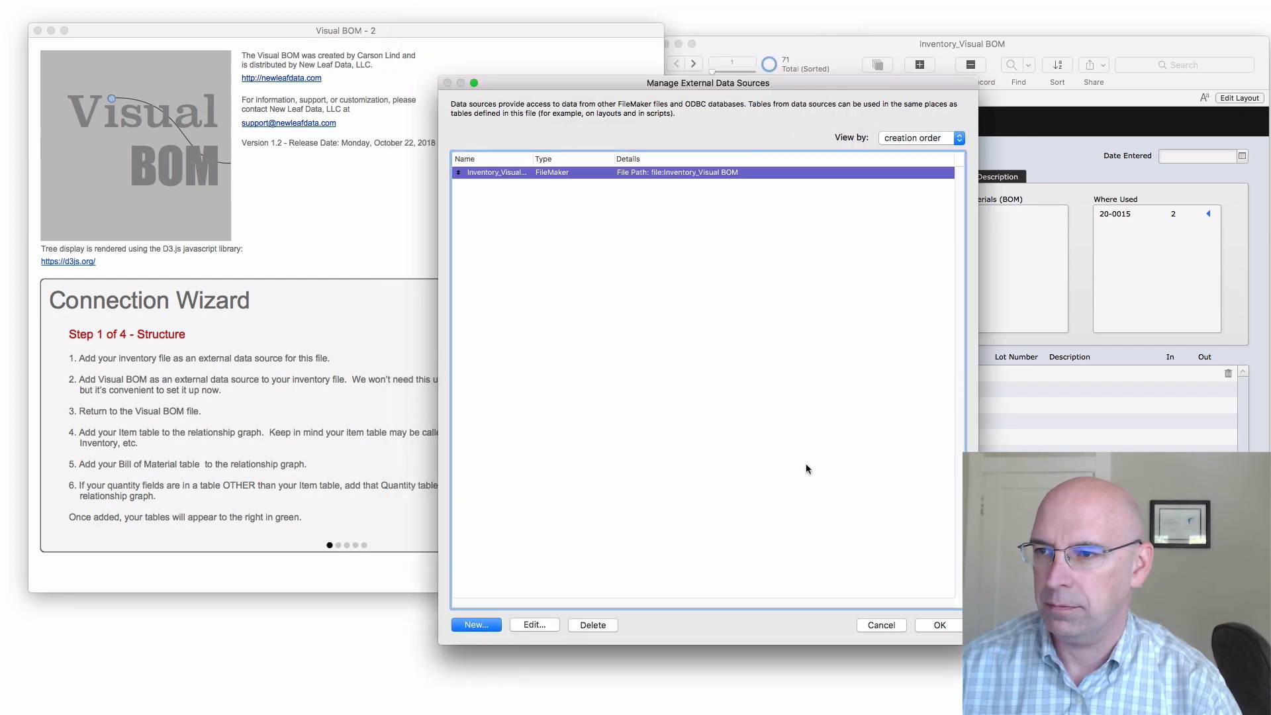
click(940, 625)
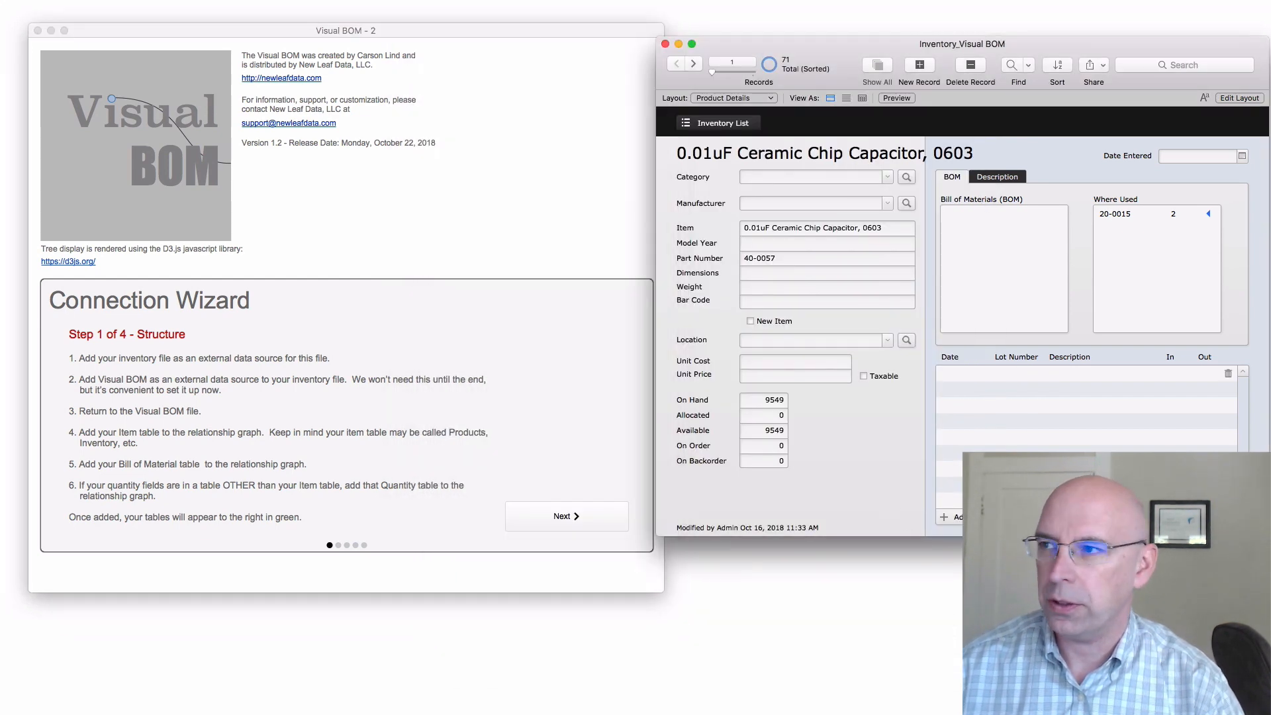
Add Visual BOM.fmp12 as an external FileMaker data source in the inventory file
click(3, 0)
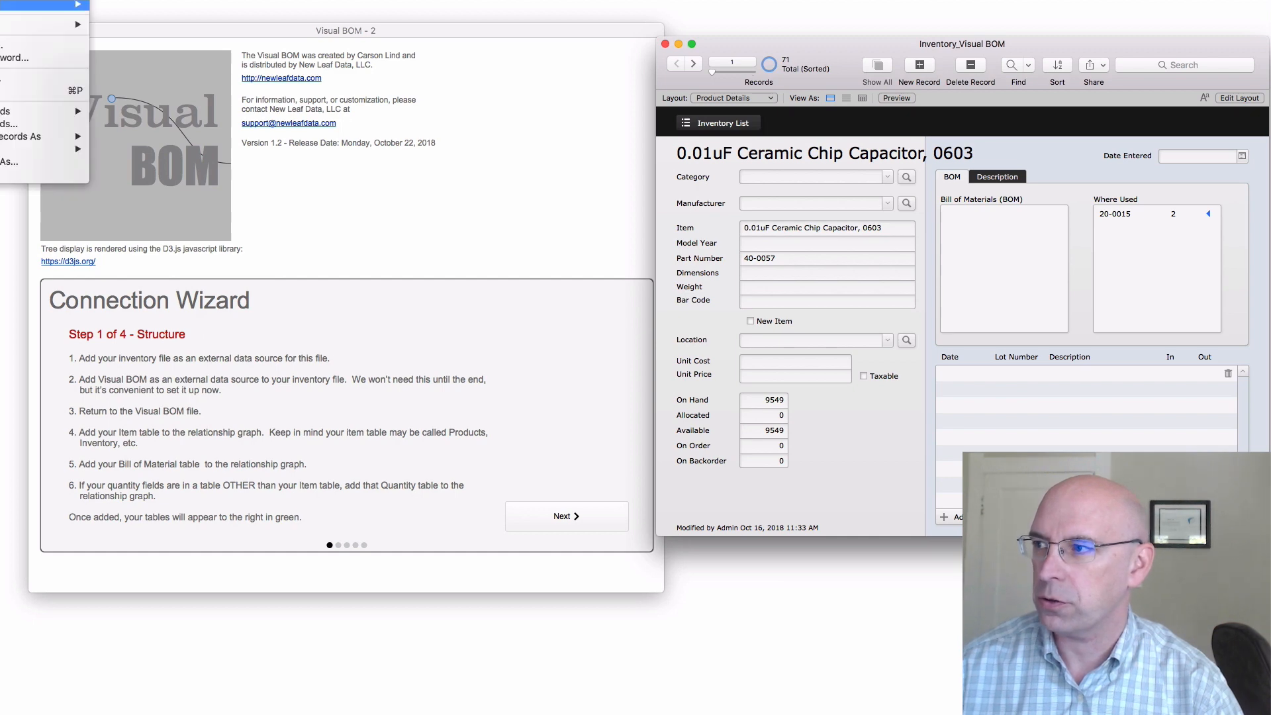
mouse_move(40, 4)
click(153, 67)
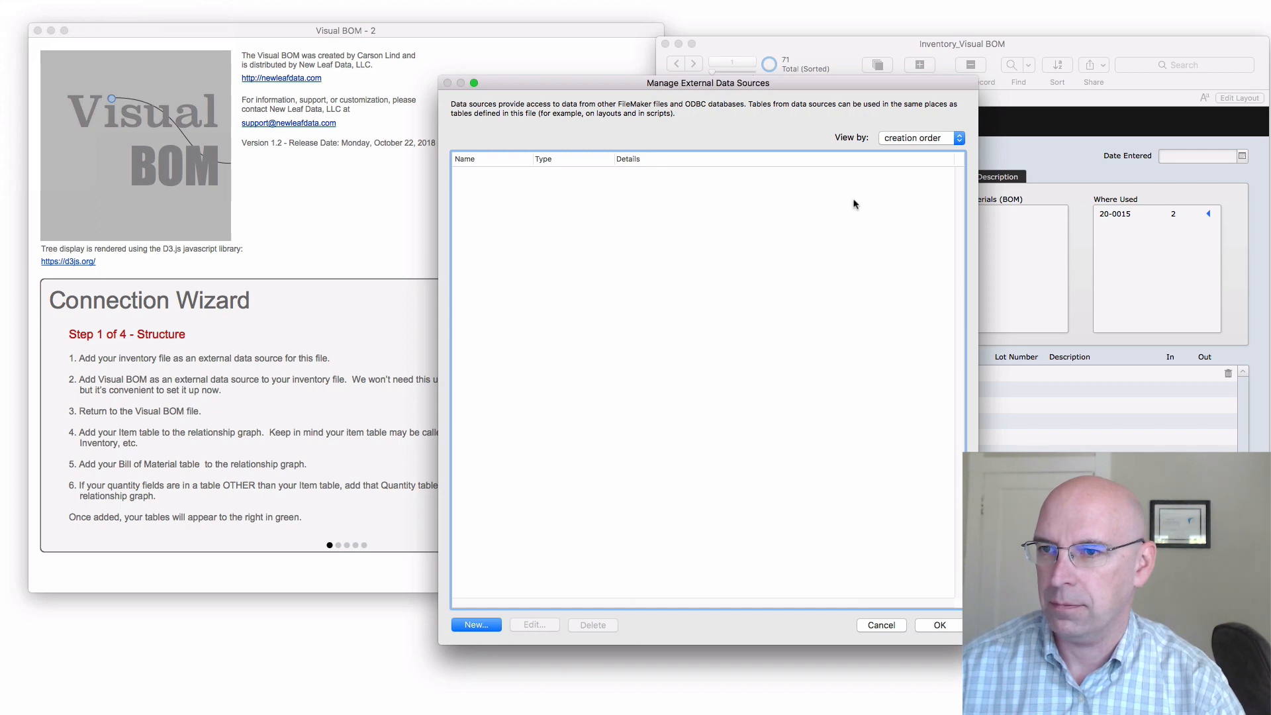
click(479, 629)
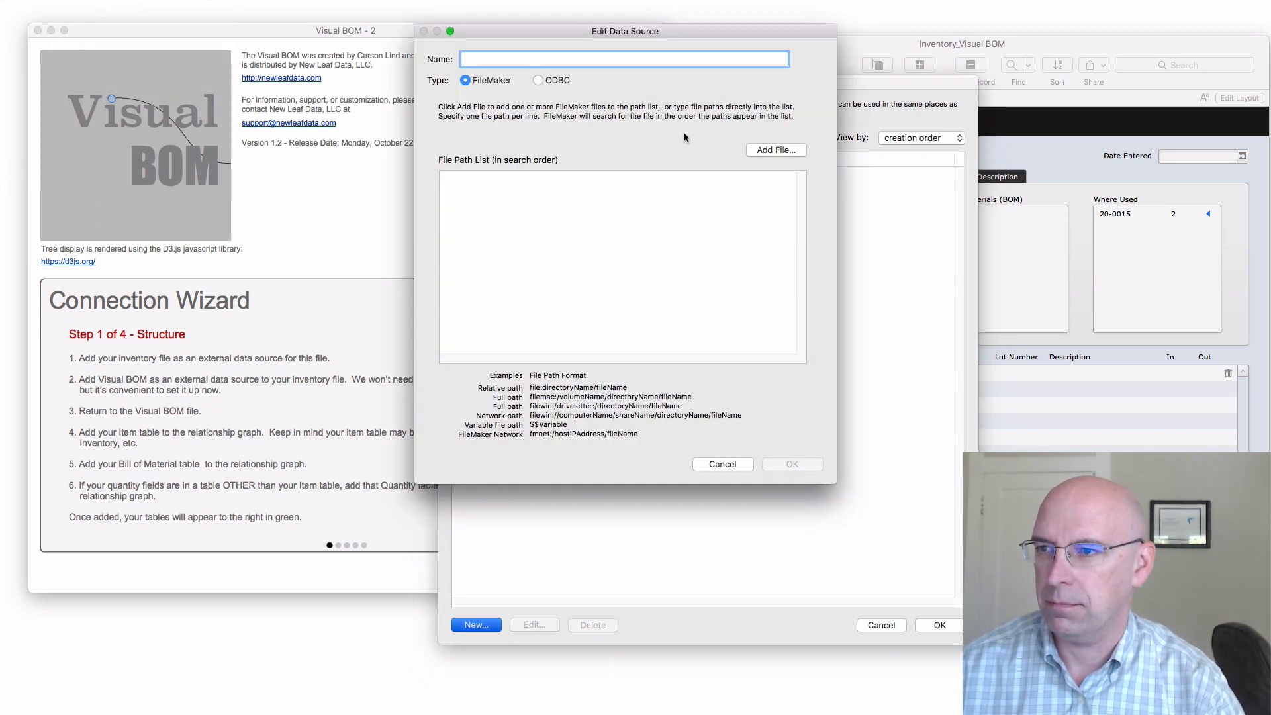
click(780, 153)
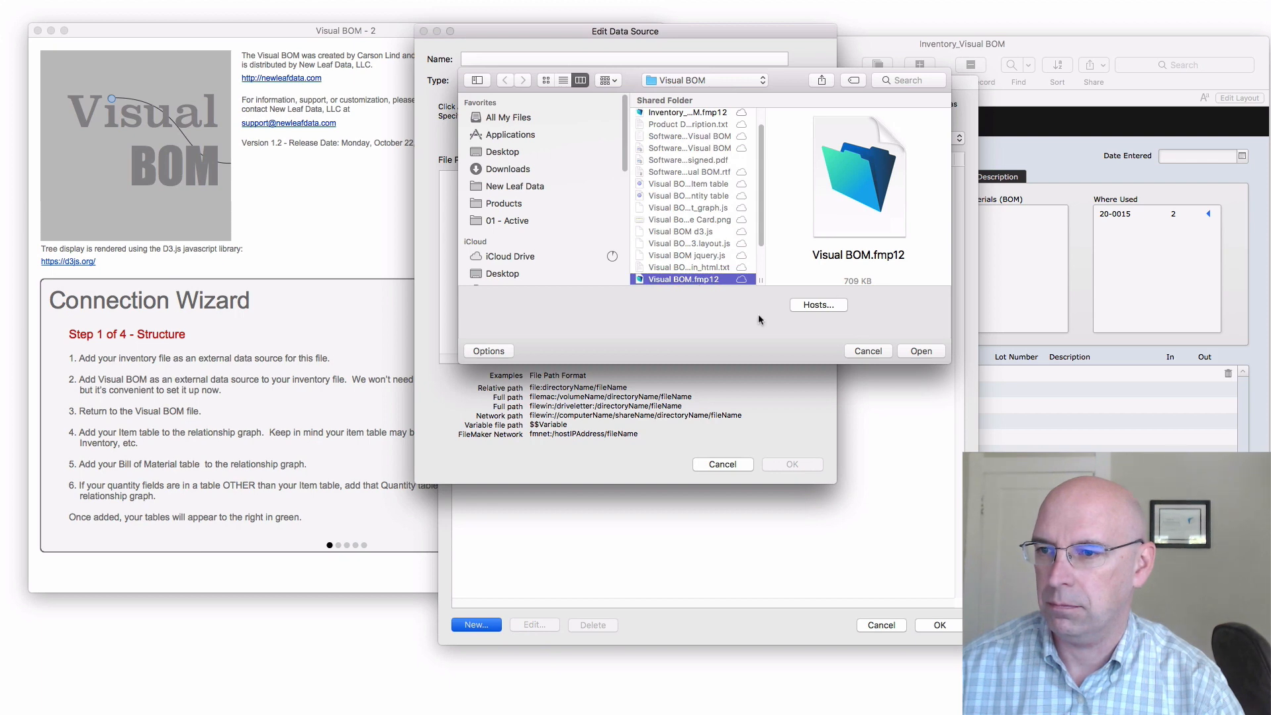
click(902, 351)
click(811, 464)
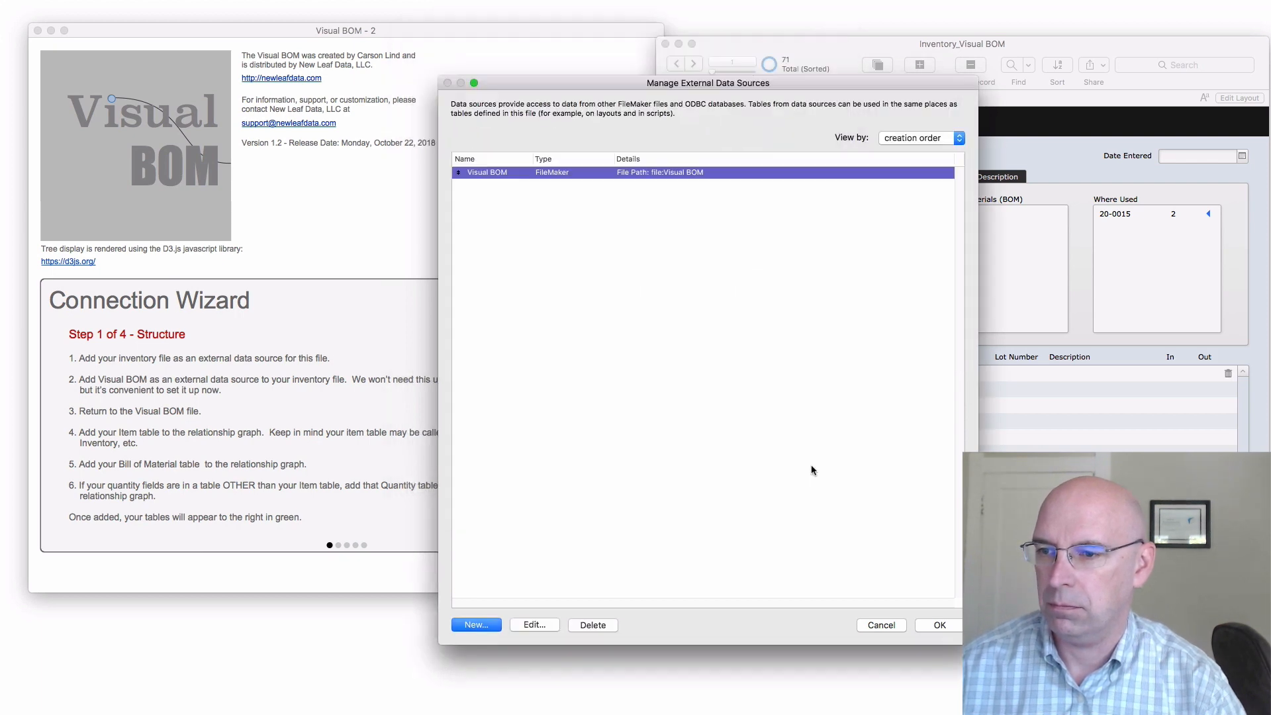
click(938, 625)
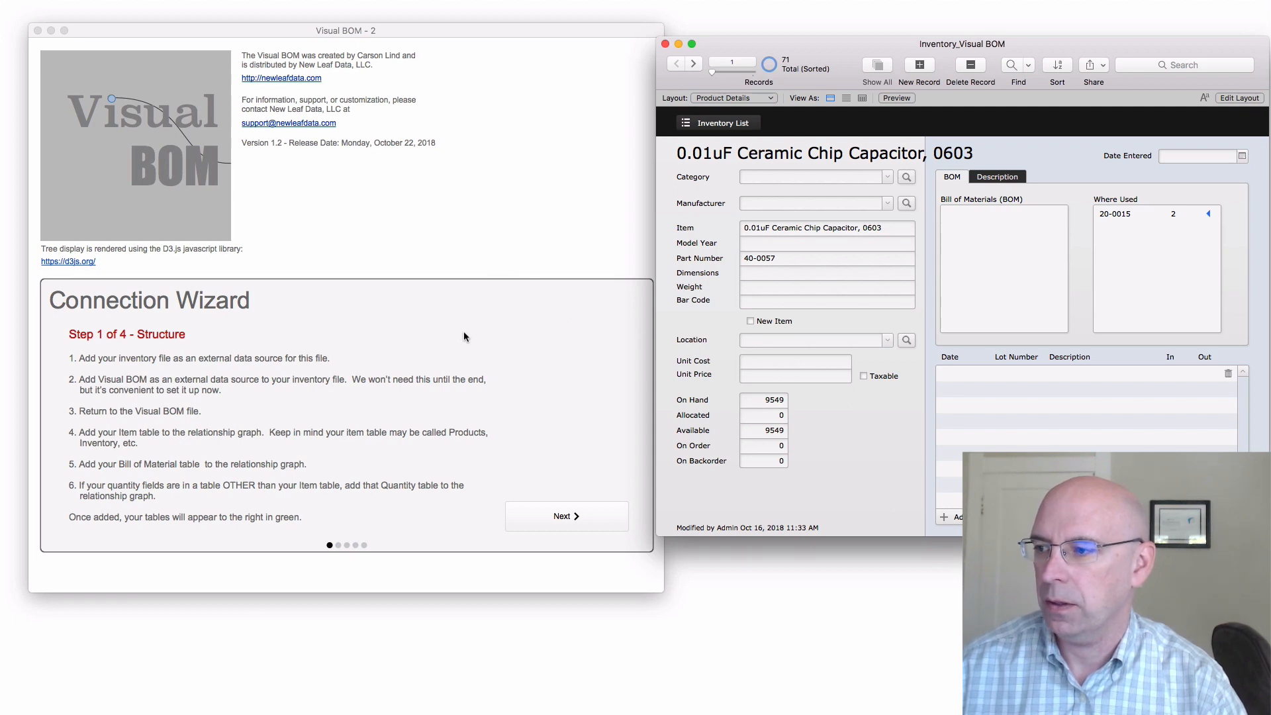
In the Visual BOM file's relationship graph, add the Inventory table from the Inventory_Visual BOM data source
click(437, 254)
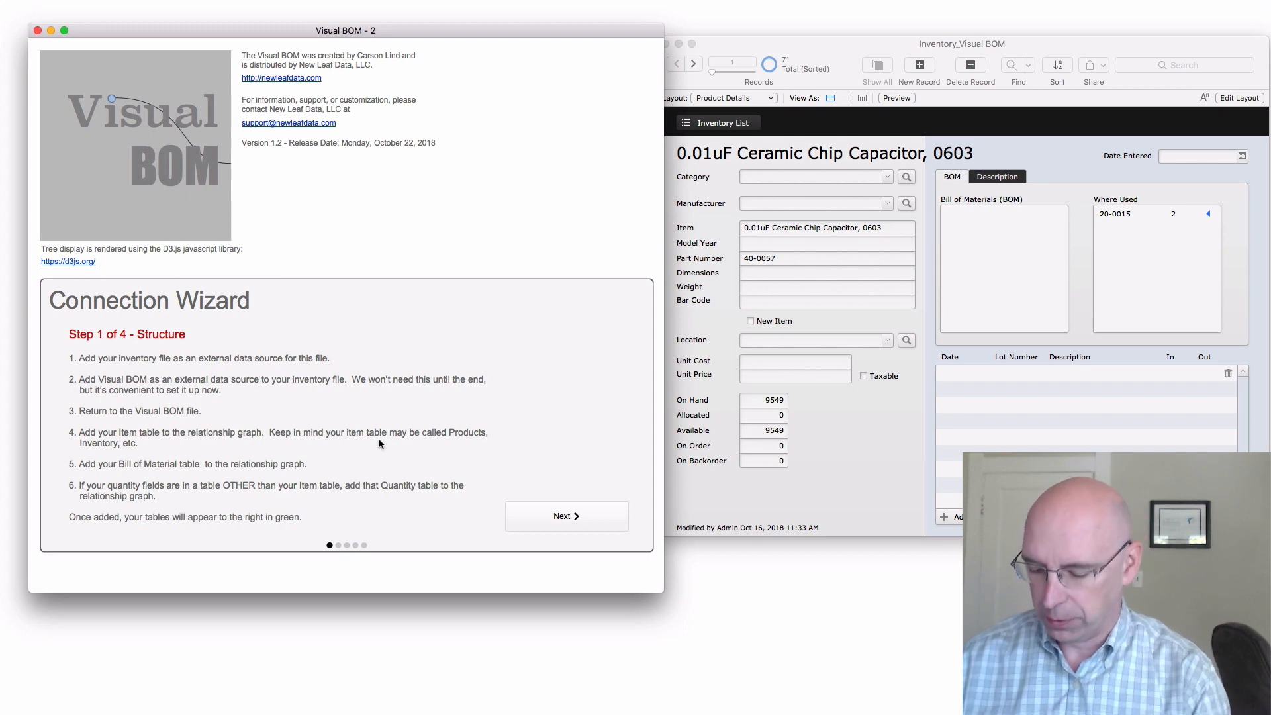
key(super+shift+d)
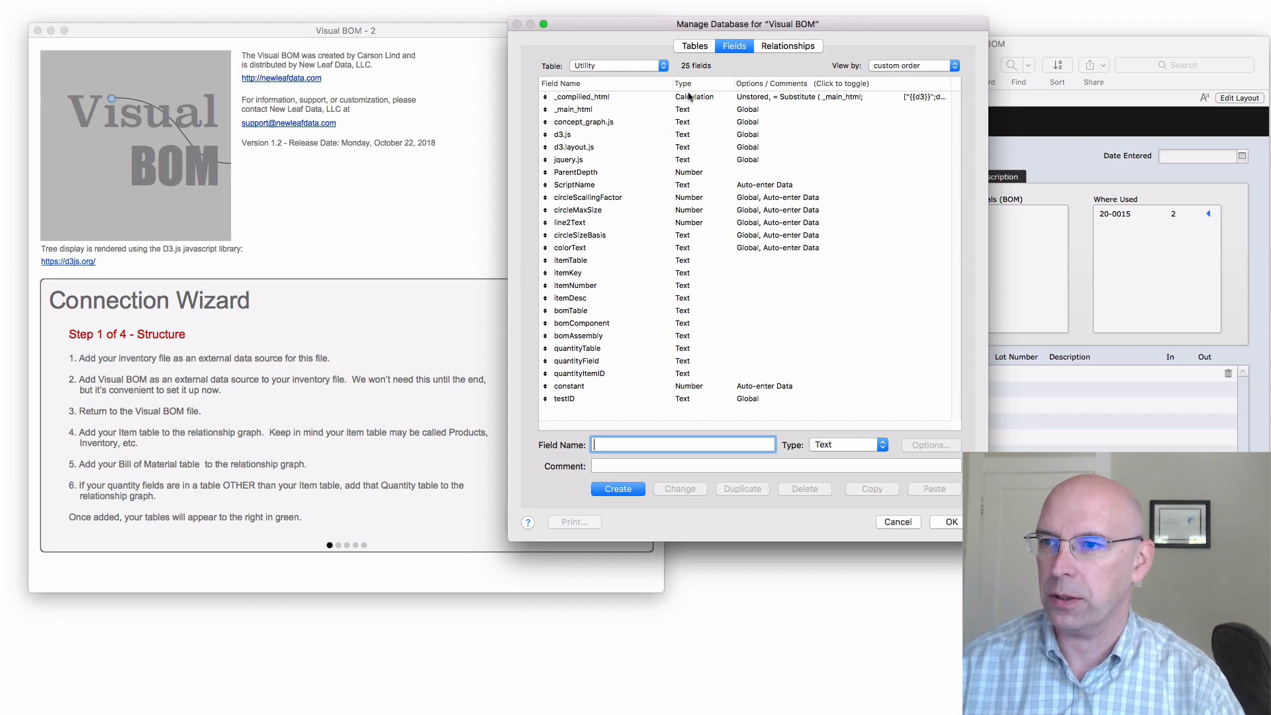
click(788, 45)
click(544, 490)
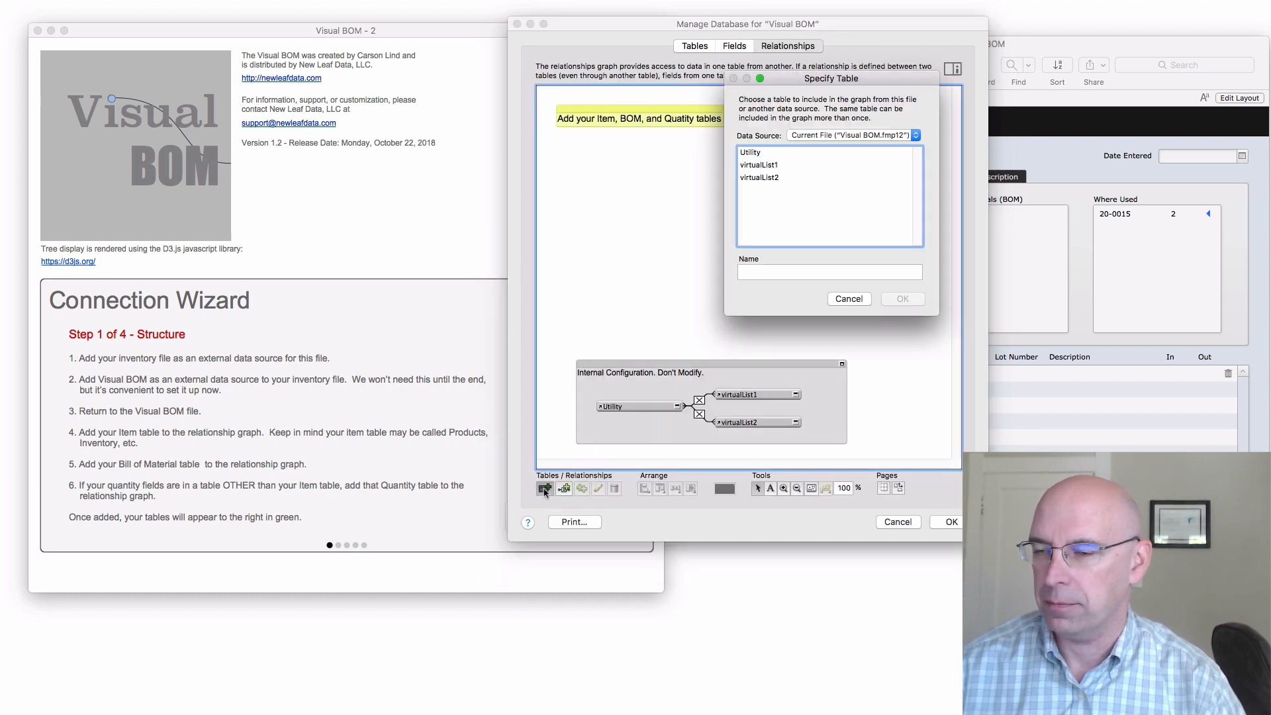
click(809, 138)
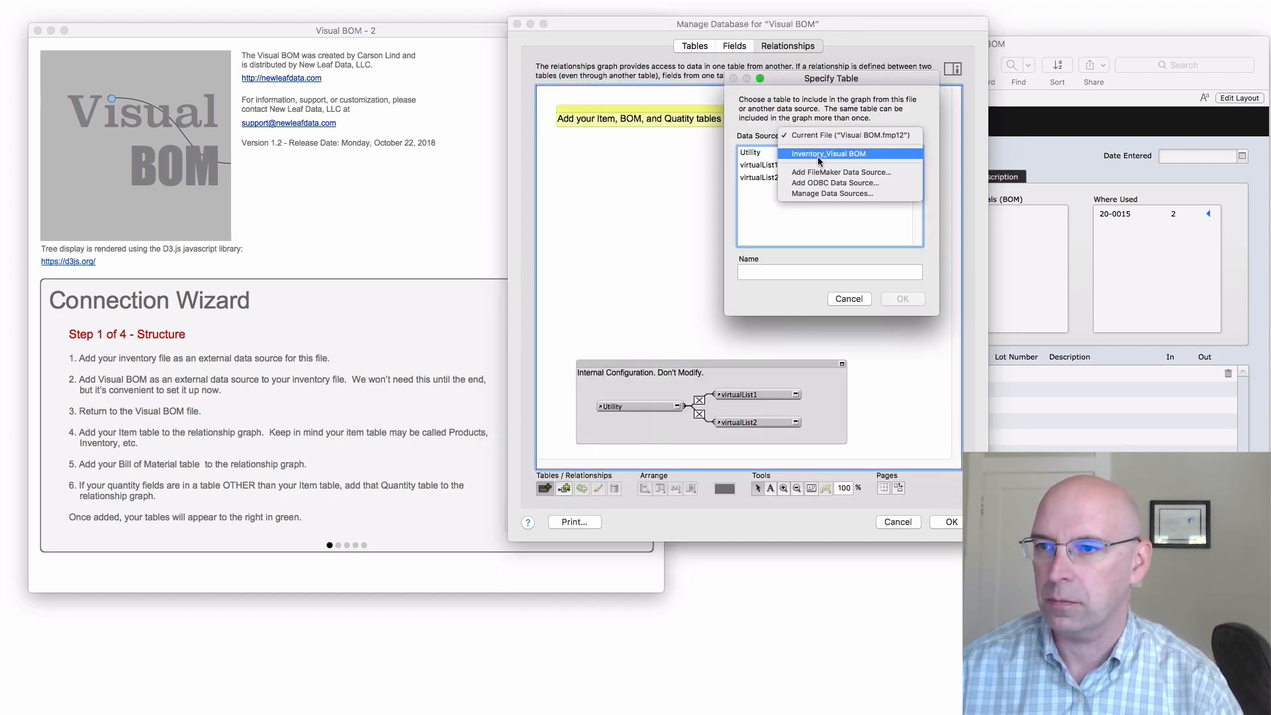
click(817, 157)
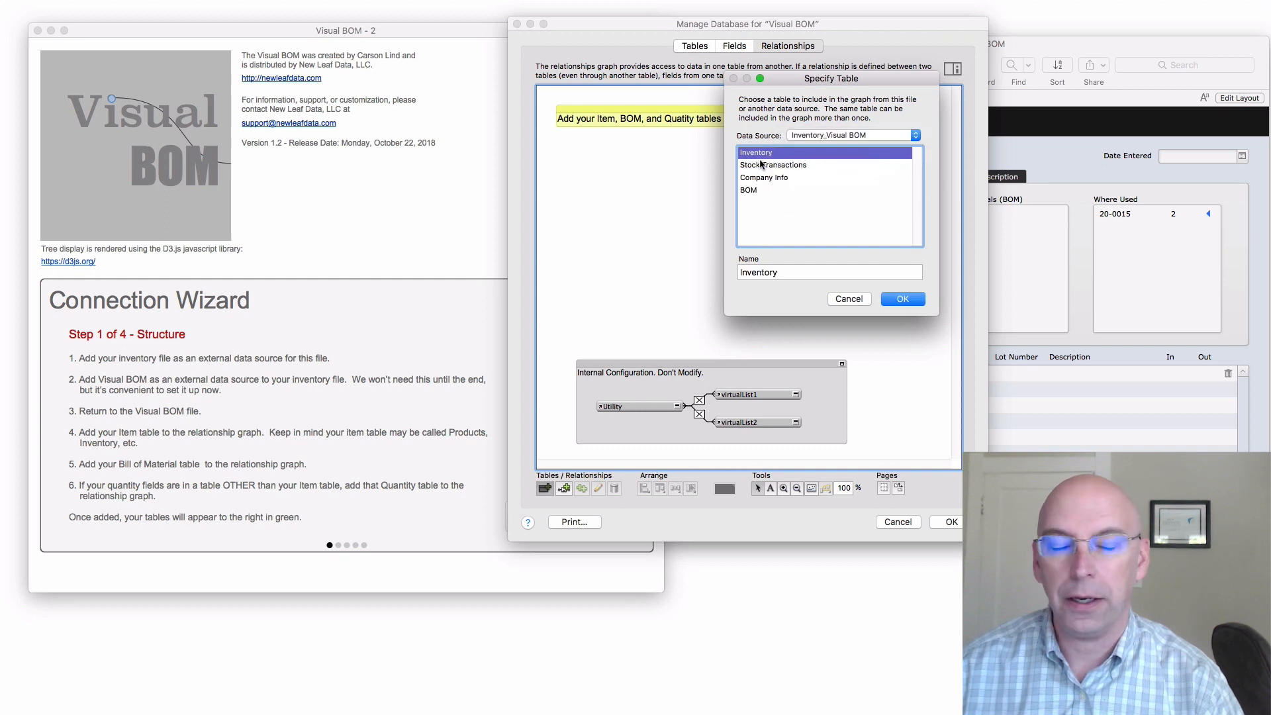
click(896, 302)
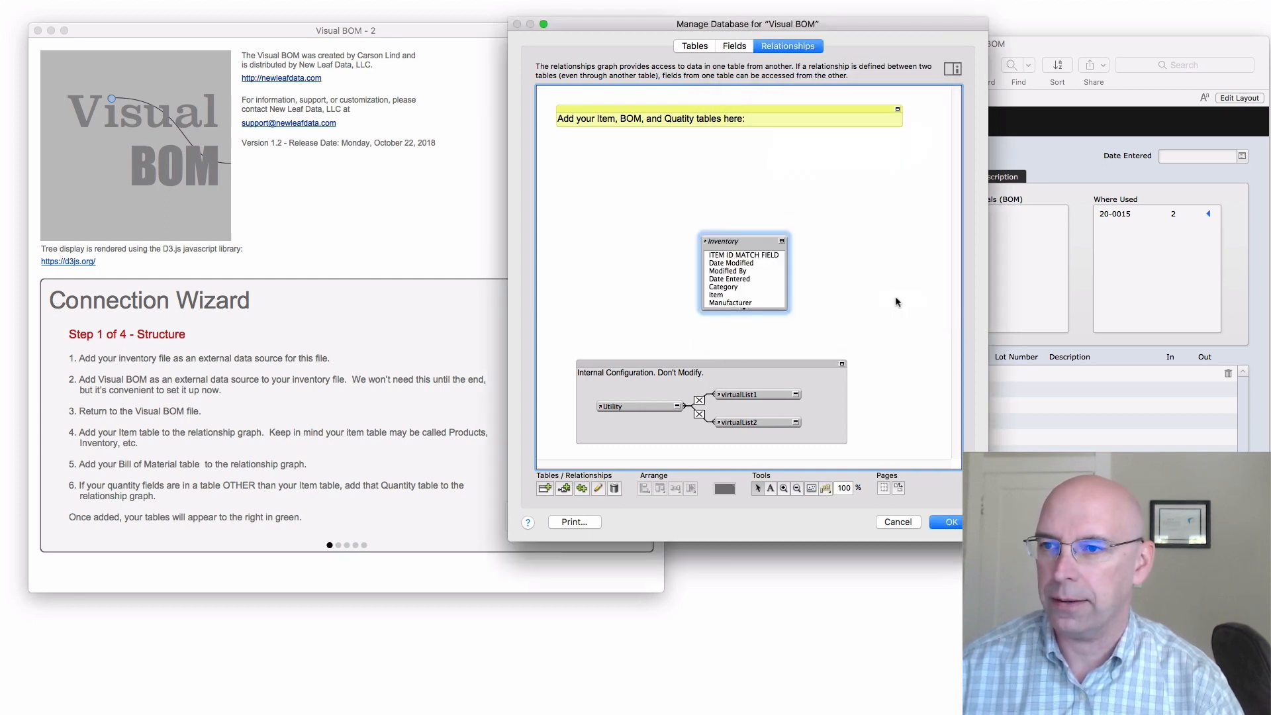
Add a second table occurrence, switch it to the BOM table from Inventory_Visual BOM, and save the database changes
drag(711, 224, 702, 160)
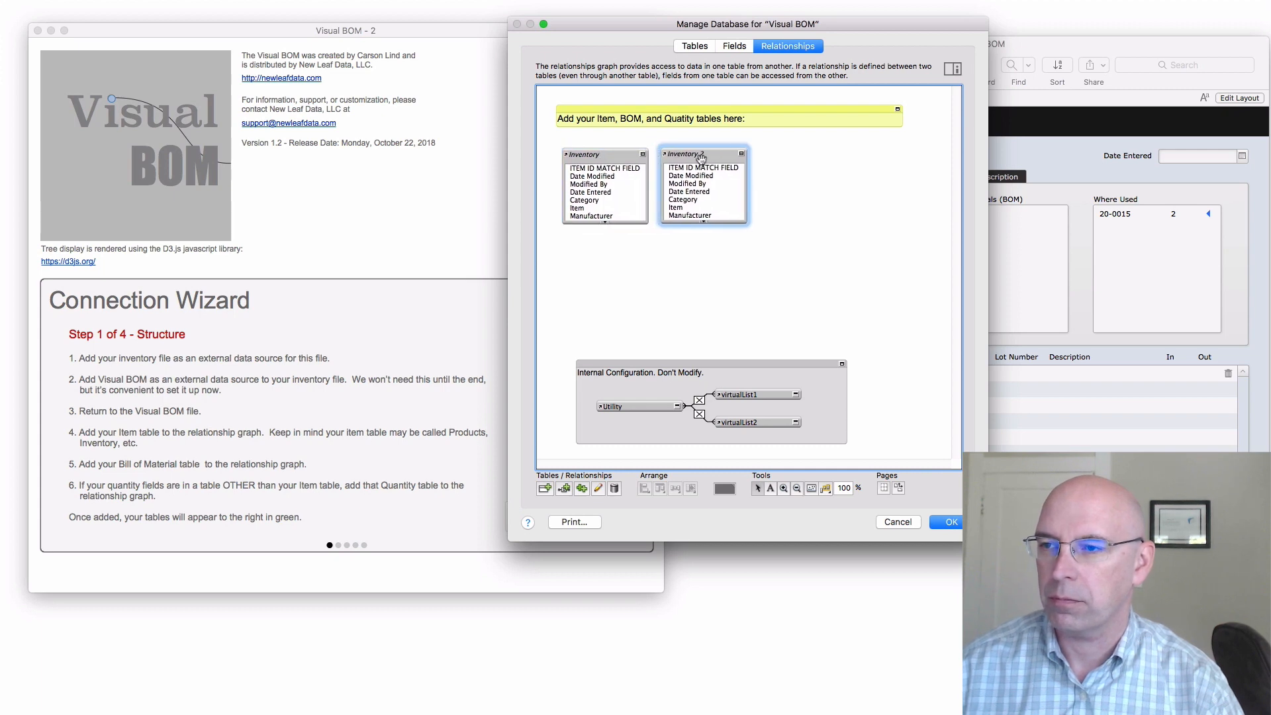
double_click(701, 159)
click(762, 191)
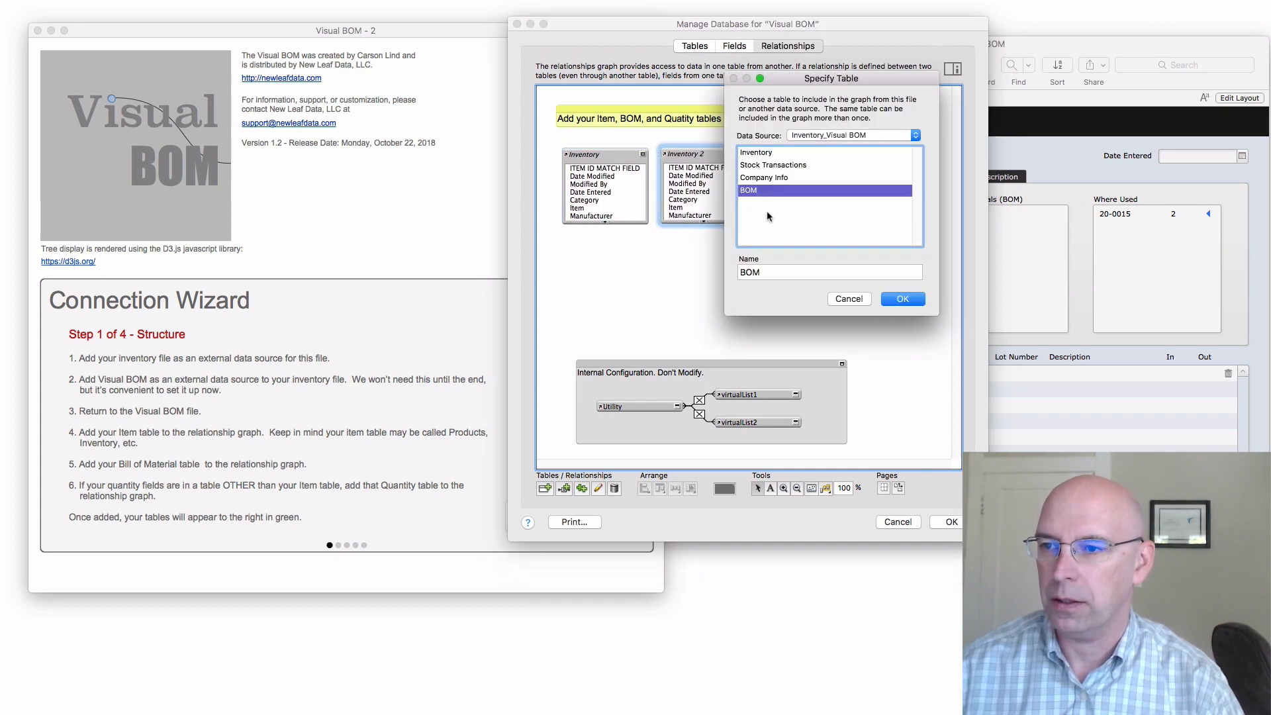
click(901, 299)
click(951, 522)
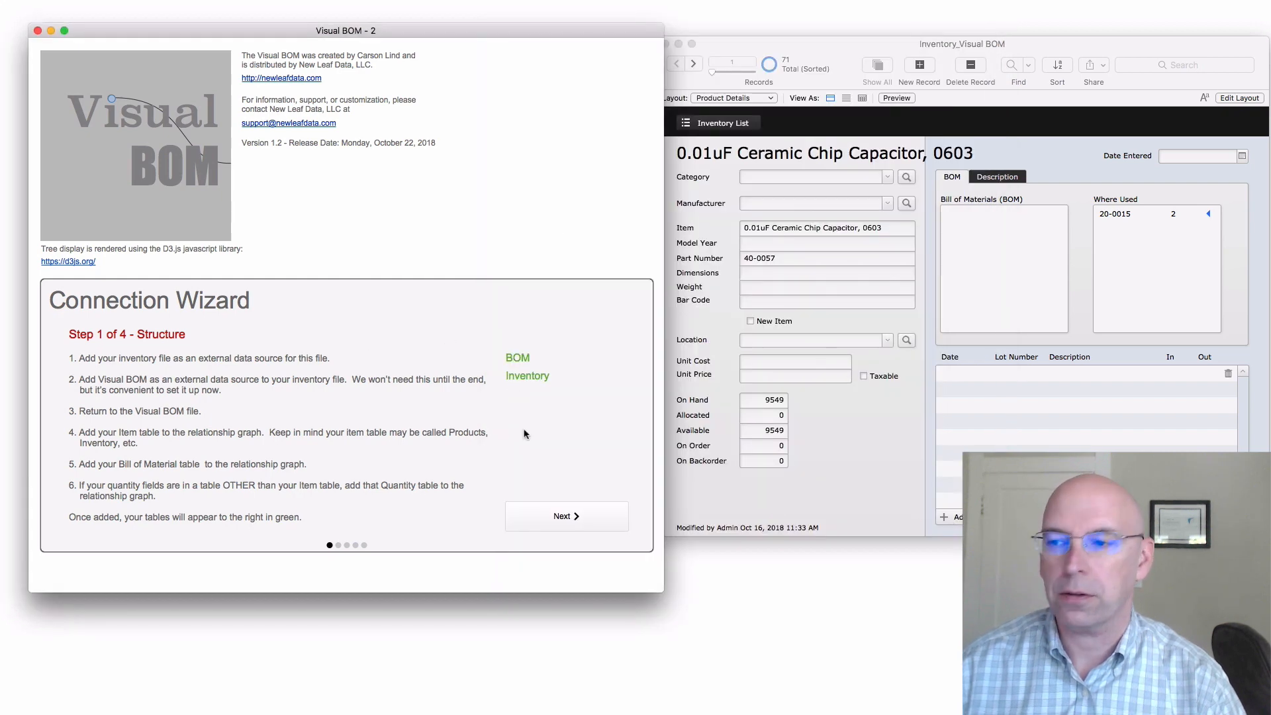
Advance the Connection Wizard to step 2 and choose Inventory as the item table
click(567, 518)
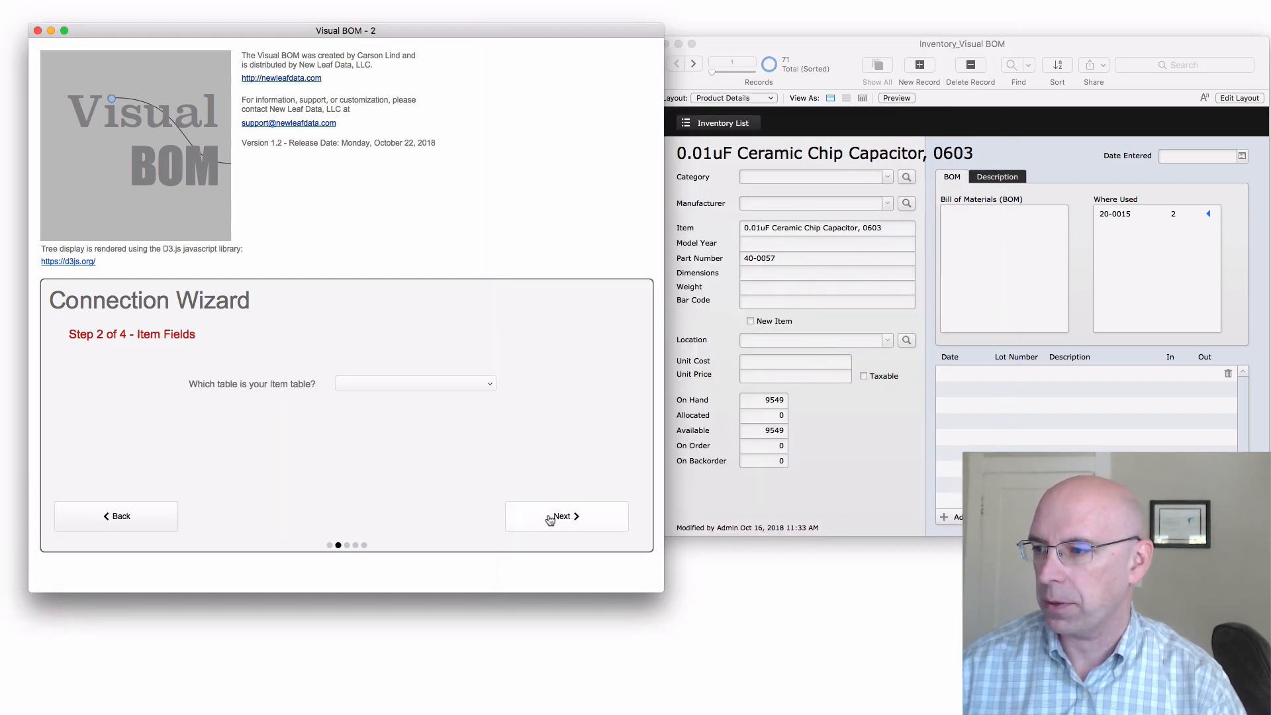
click(436, 384)
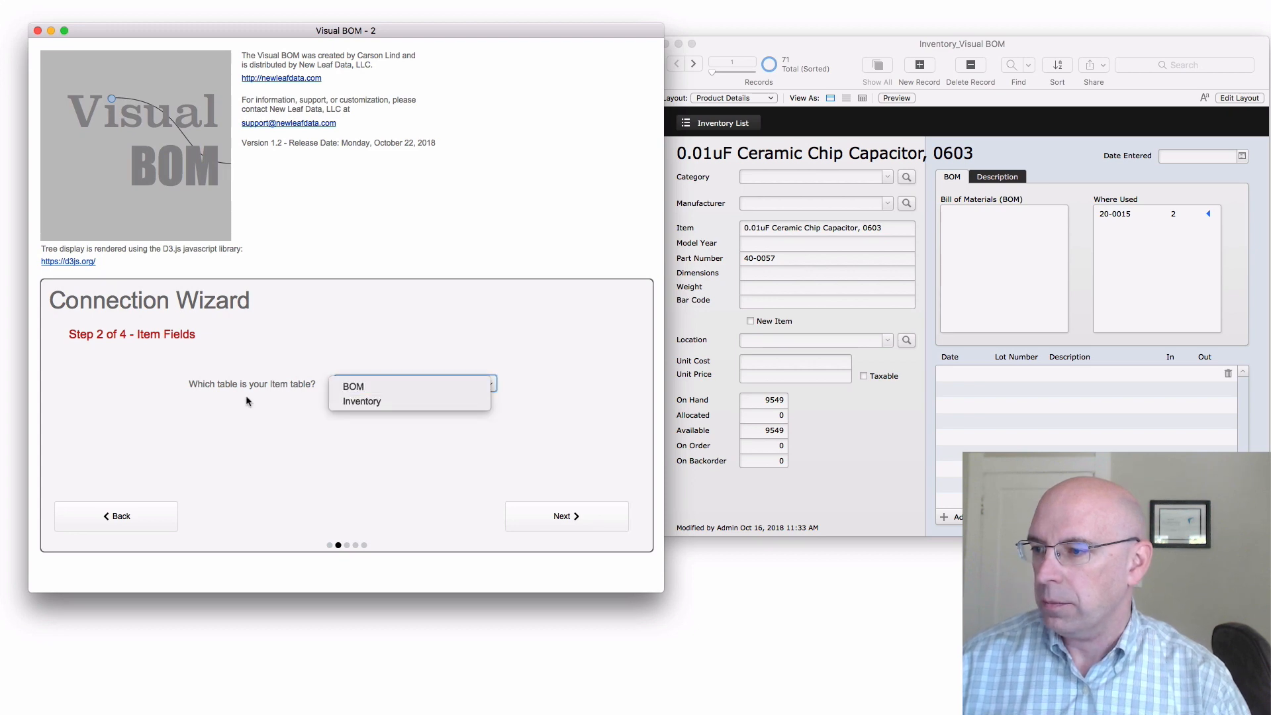
click(343, 404)
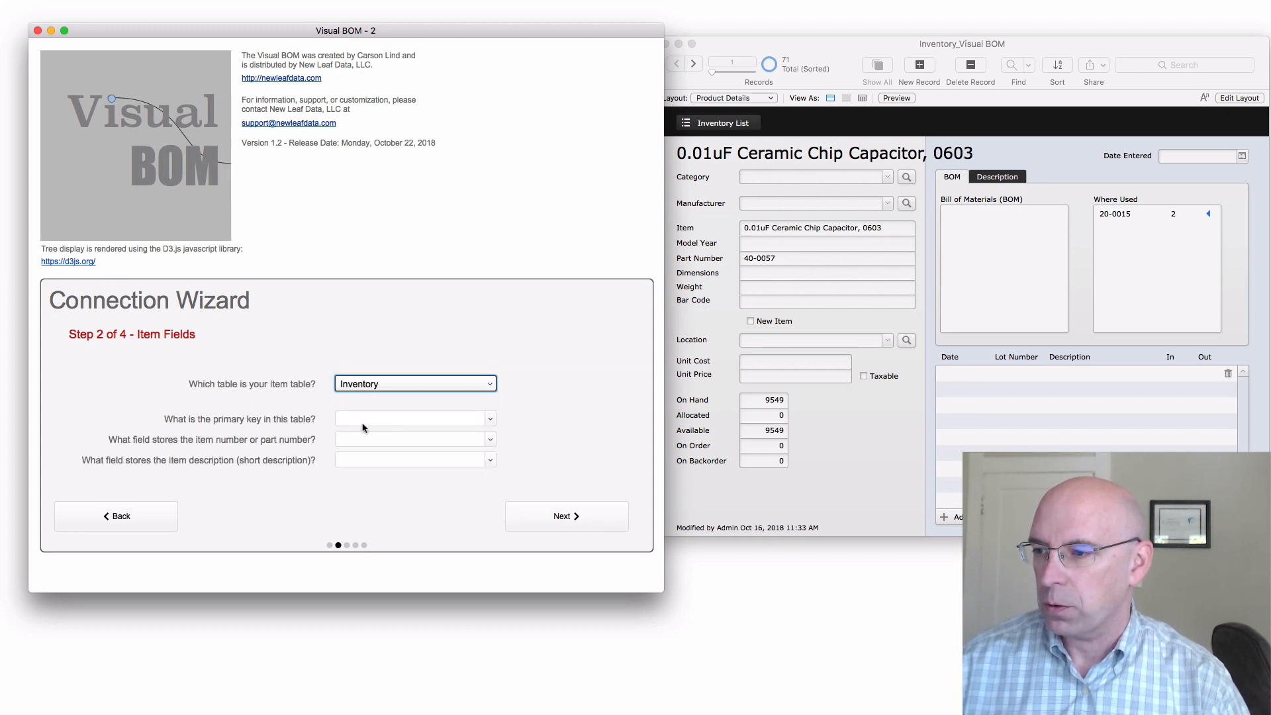
Set the primary key to ITEM ID MATCH FIELD and the item number field to Part Number
click(492, 422)
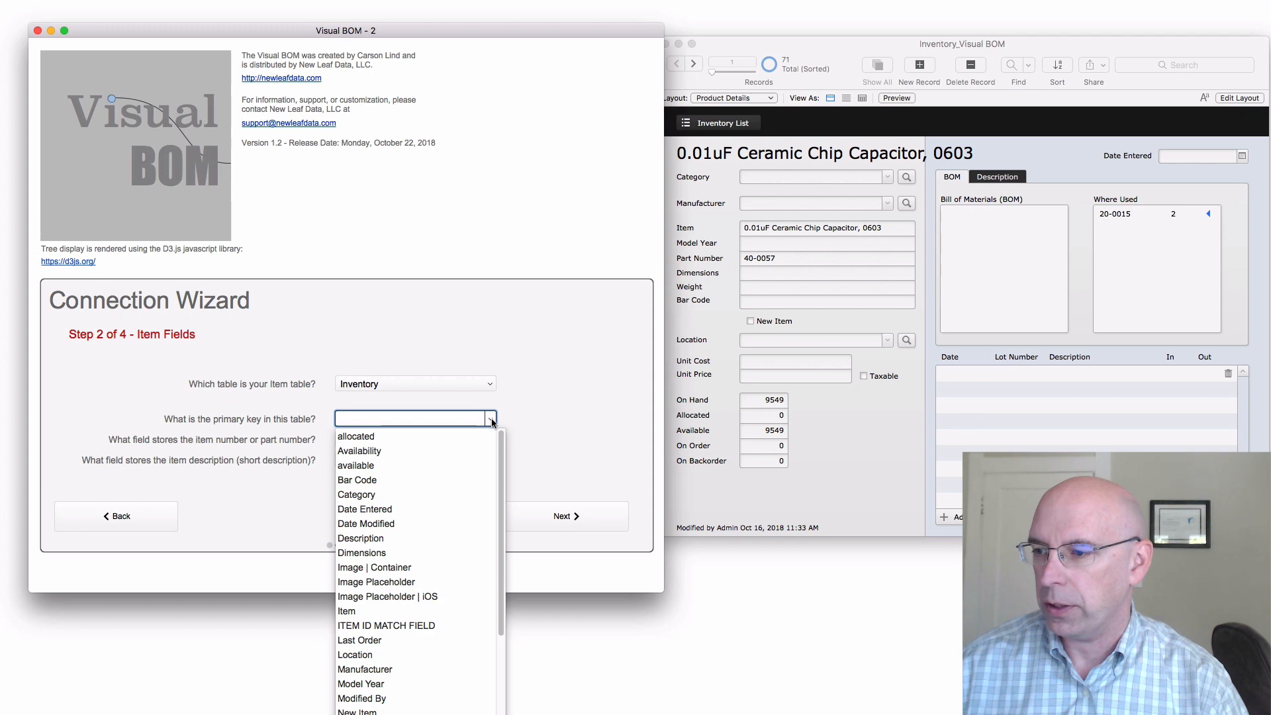
click(366, 627)
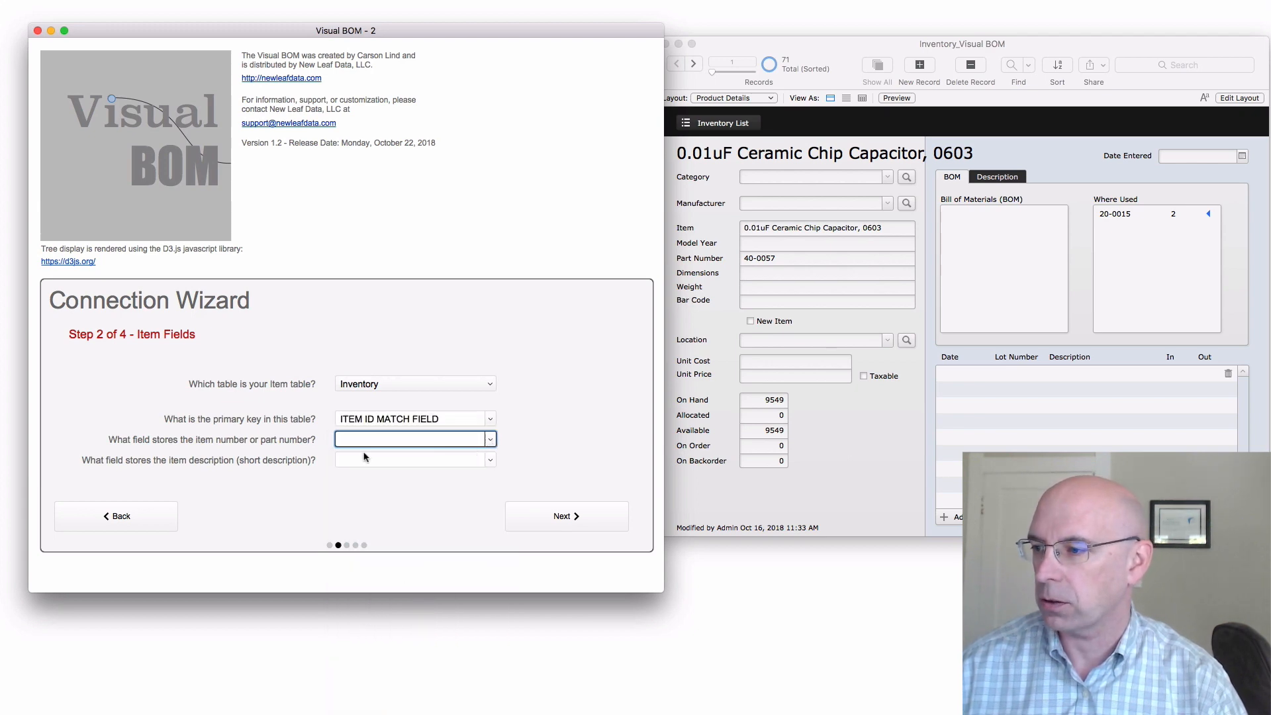
click(491, 441)
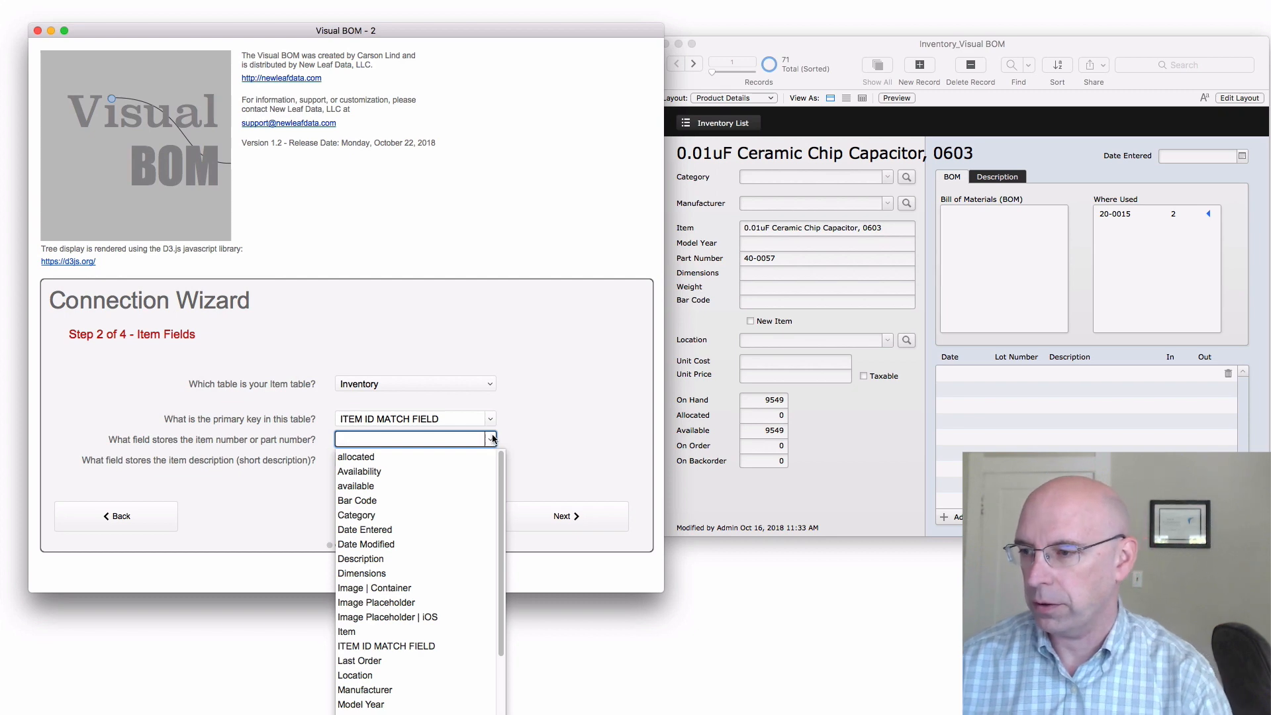
scroll(492, 441, down, 1)
key(Tab)
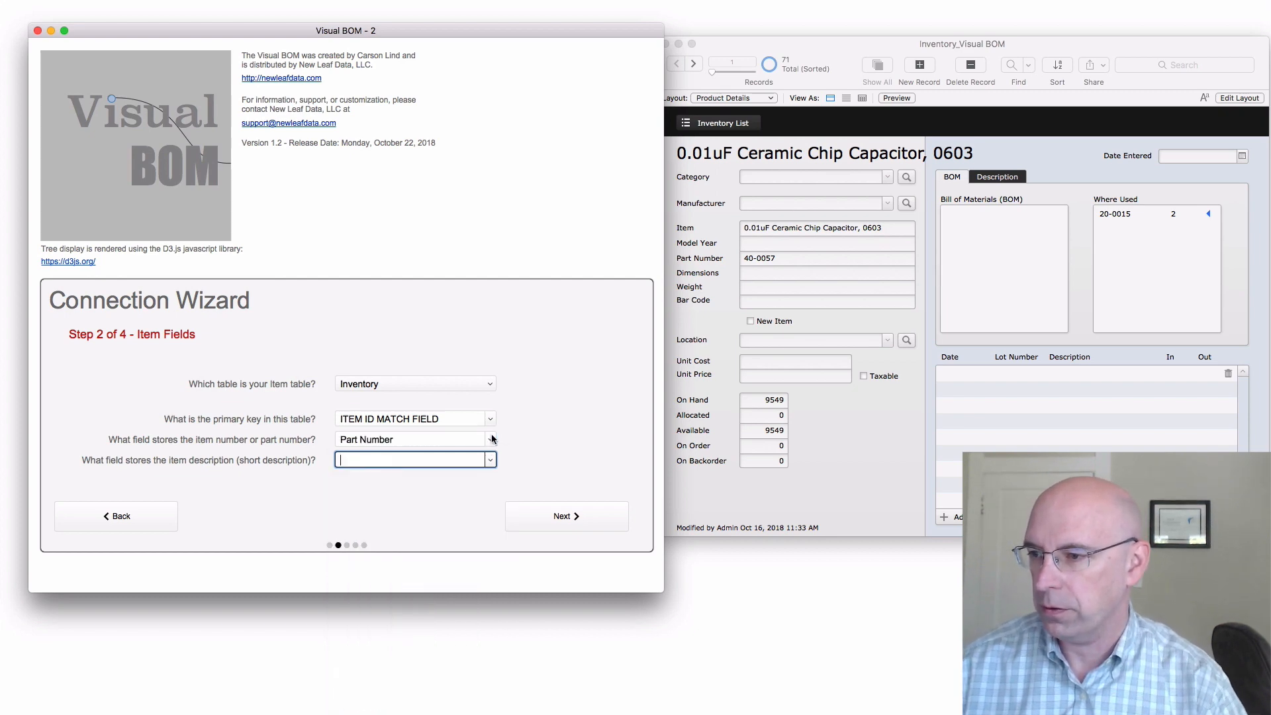
Set the item description field to Description and advance the wizard to step 3
click(493, 460)
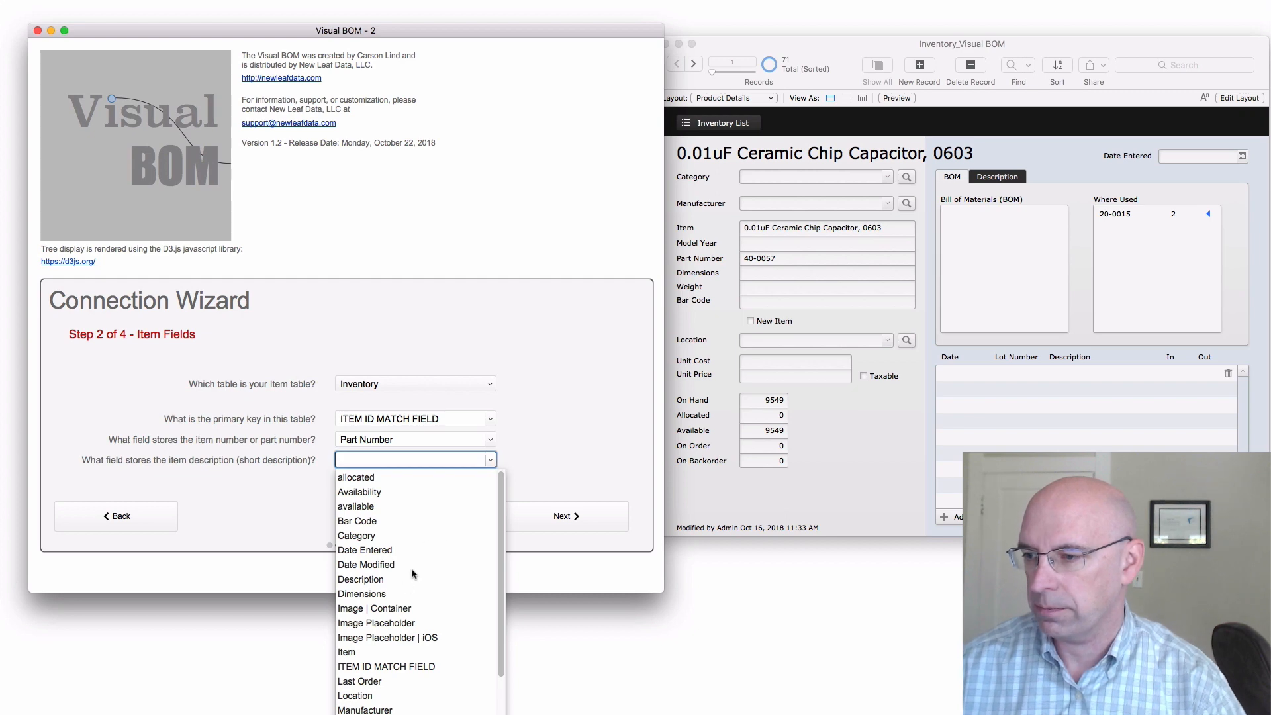
click(383, 580)
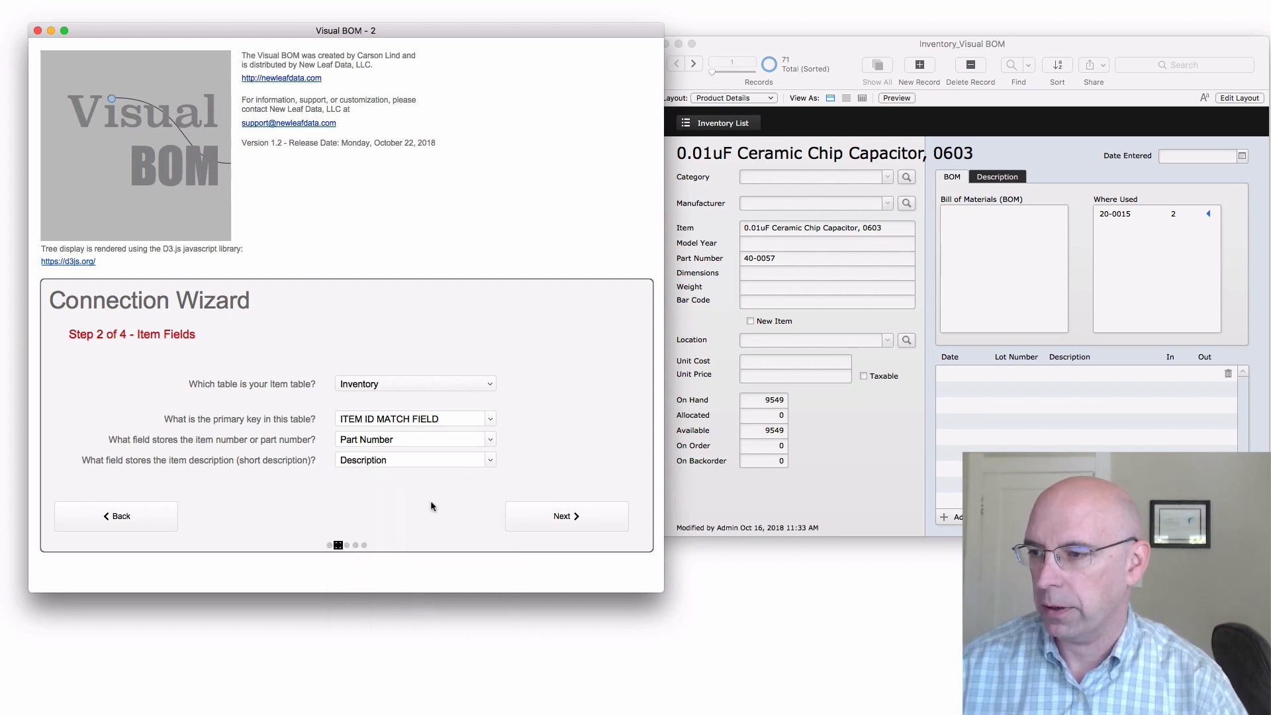
click(568, 517)
Choose BOM as the BOM table and itemID as the field storing the assembly's item ID
click(427, 384)
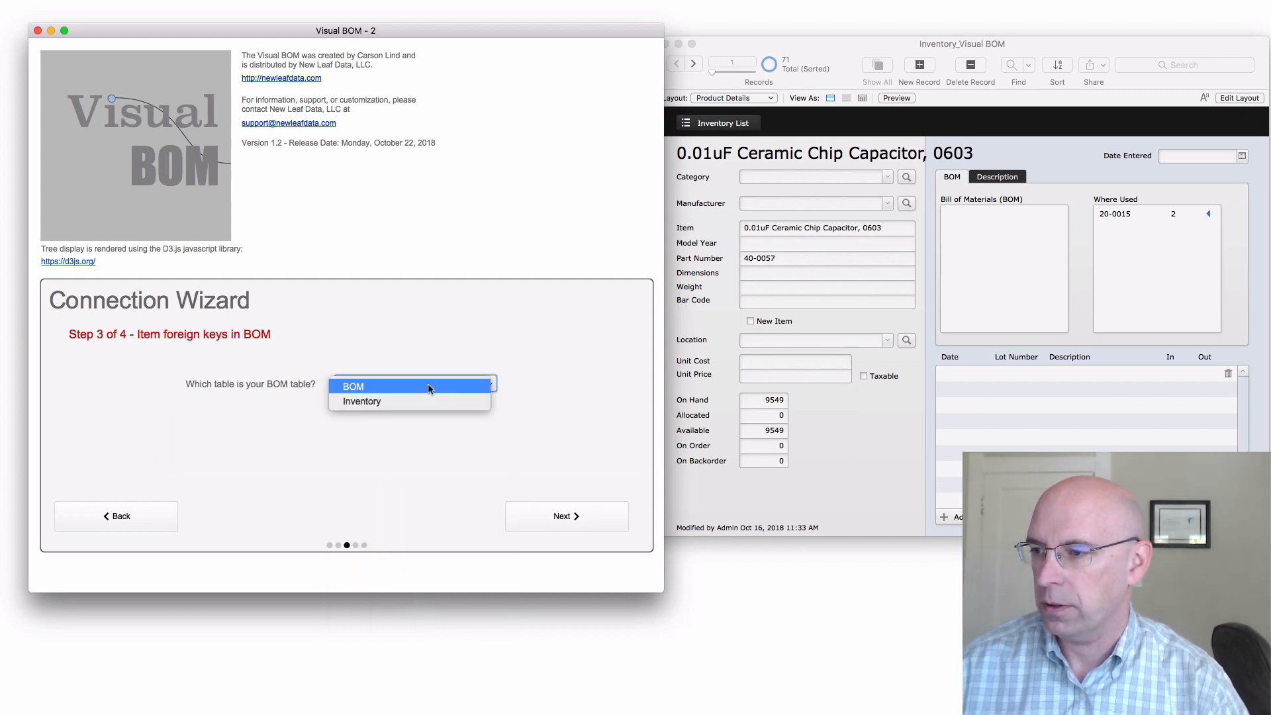
click(428, 383)
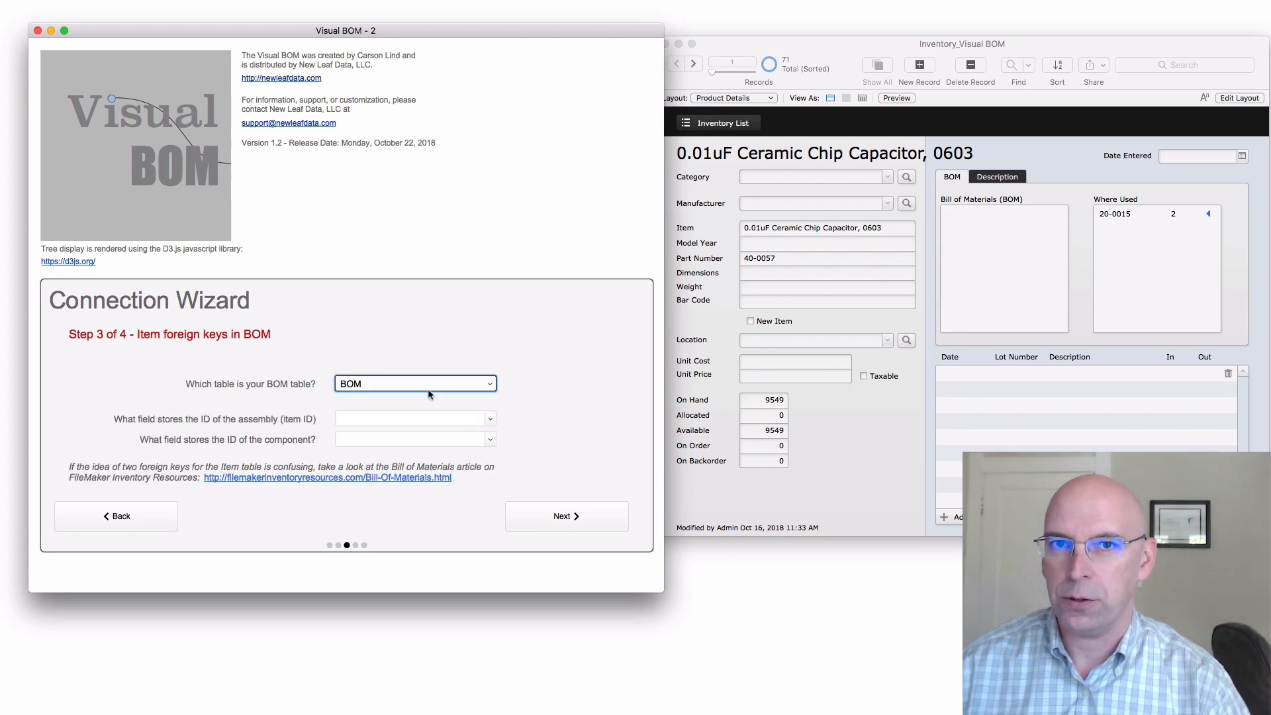
click(491, 420)
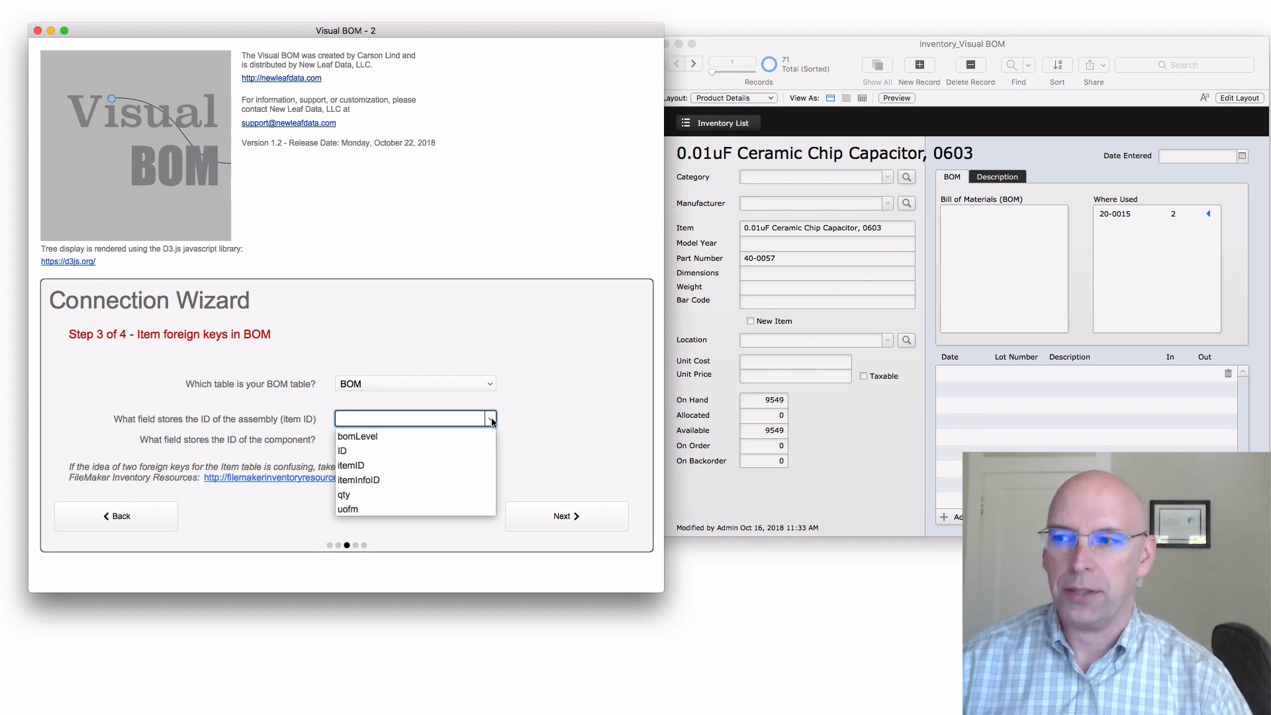
click(356, 466)
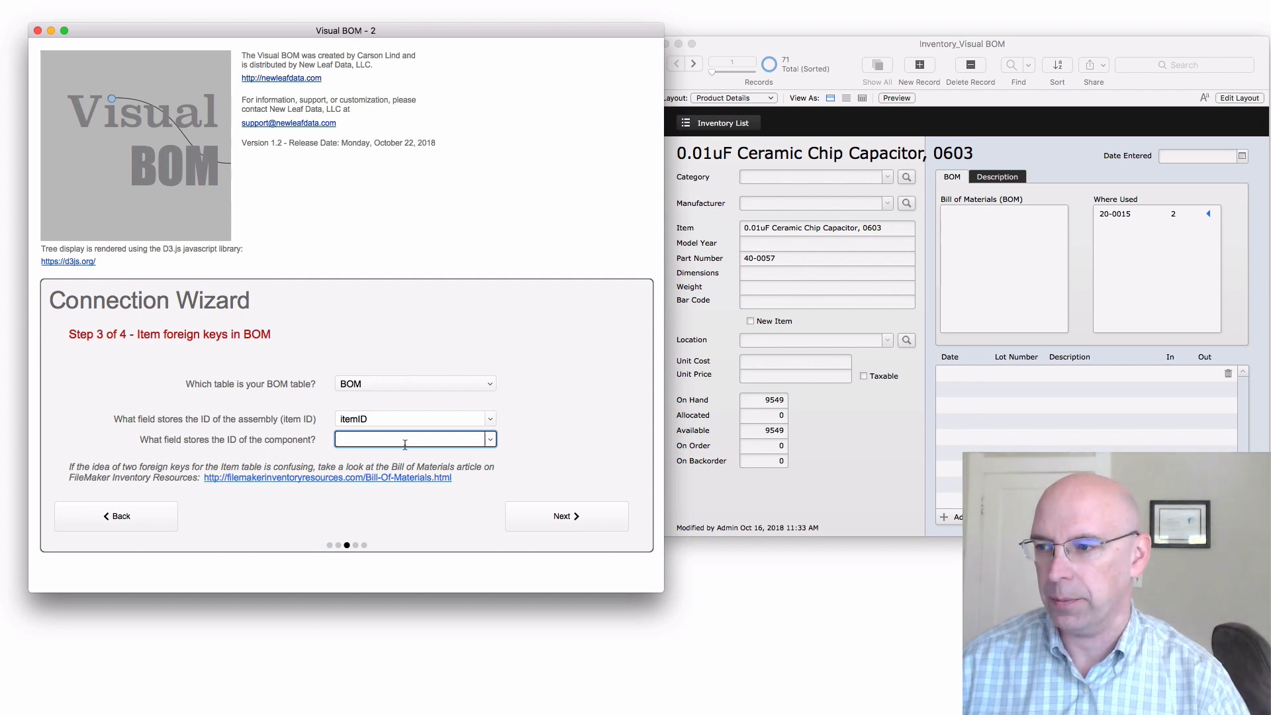
Set the component ID field to itemInfoID and advance the wizard to step 4
click(491, 439)
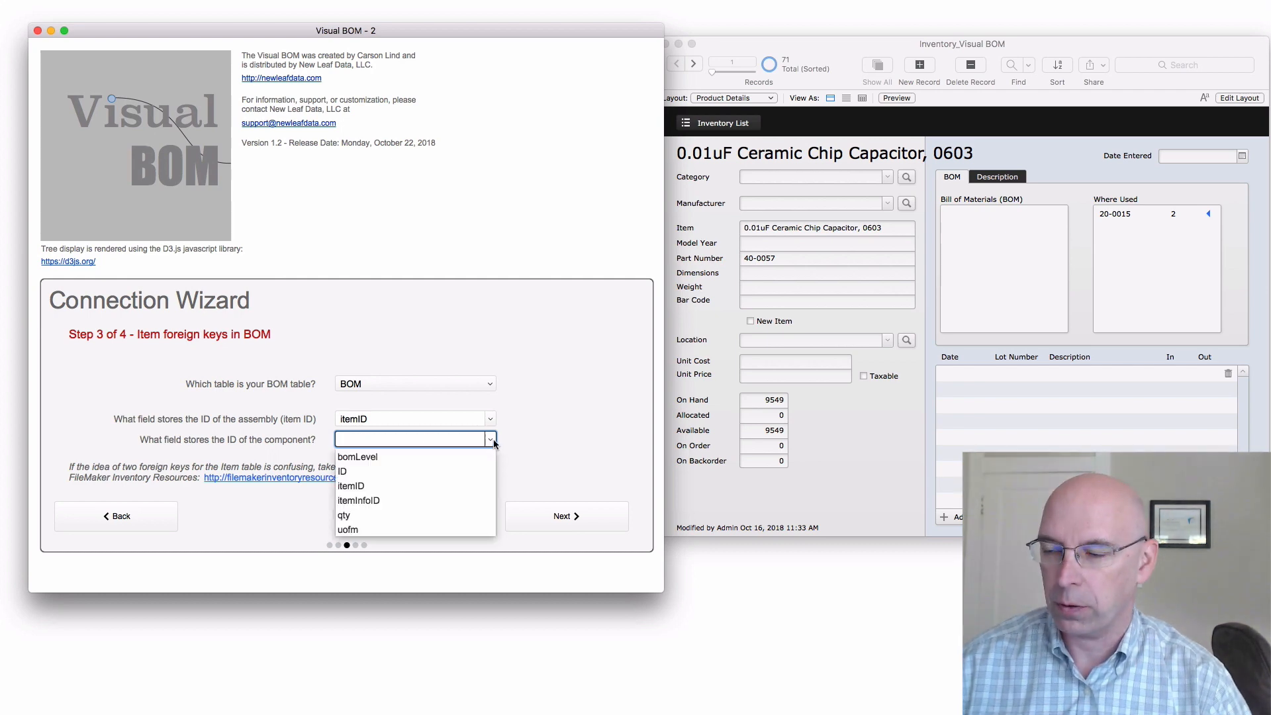
click(377, 501)
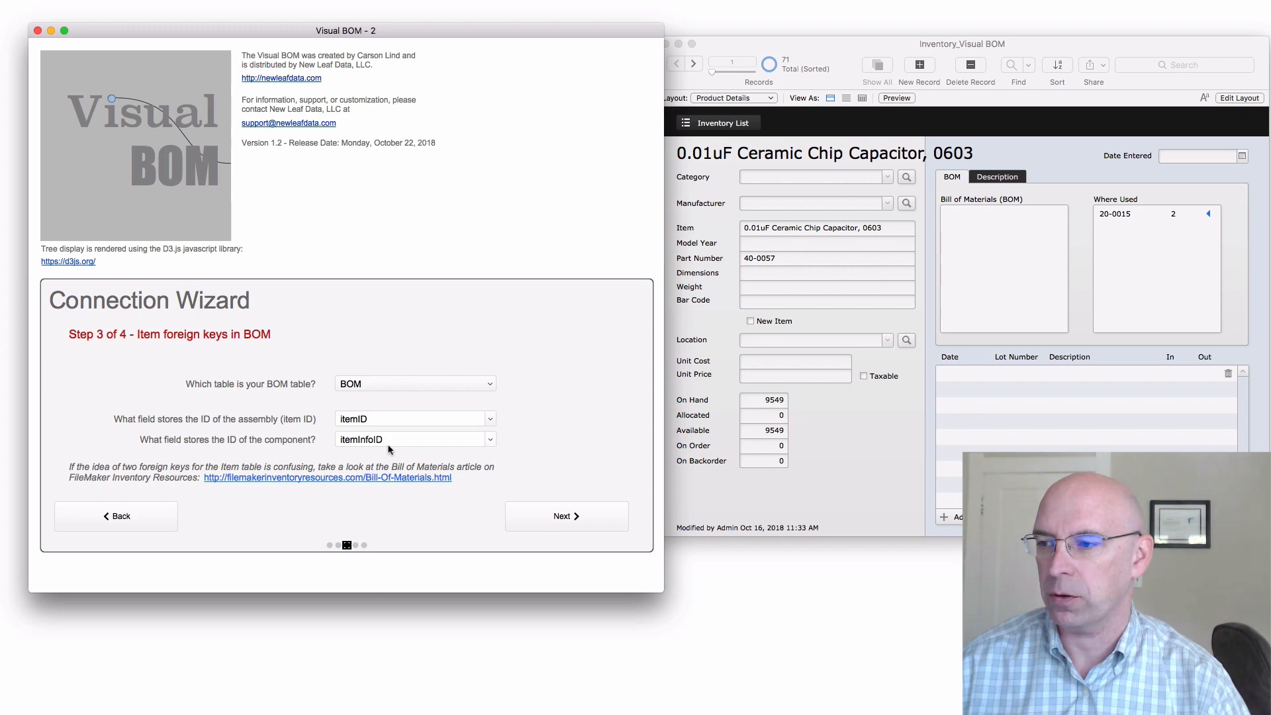
click(549, 523)
Choose Inventory as the quantity table and ITEM ID MATCH FIELD as its item ID field
click(371, 384)
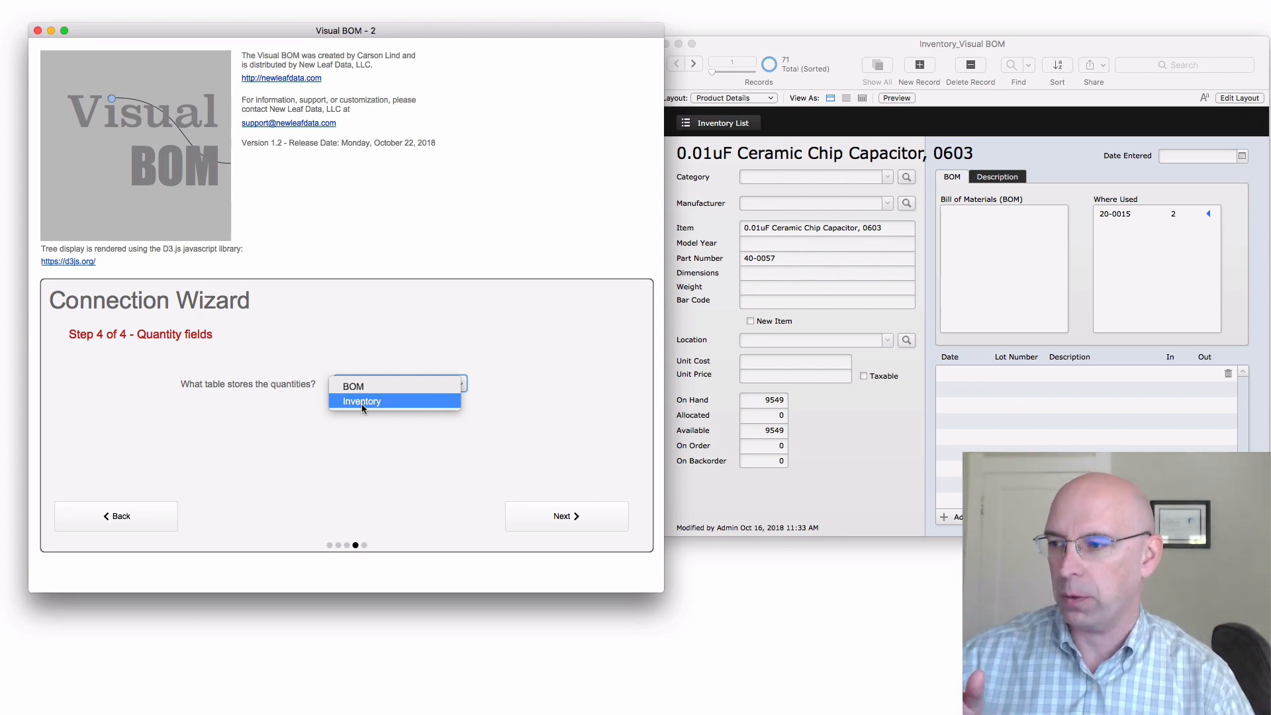
click(363, 402)
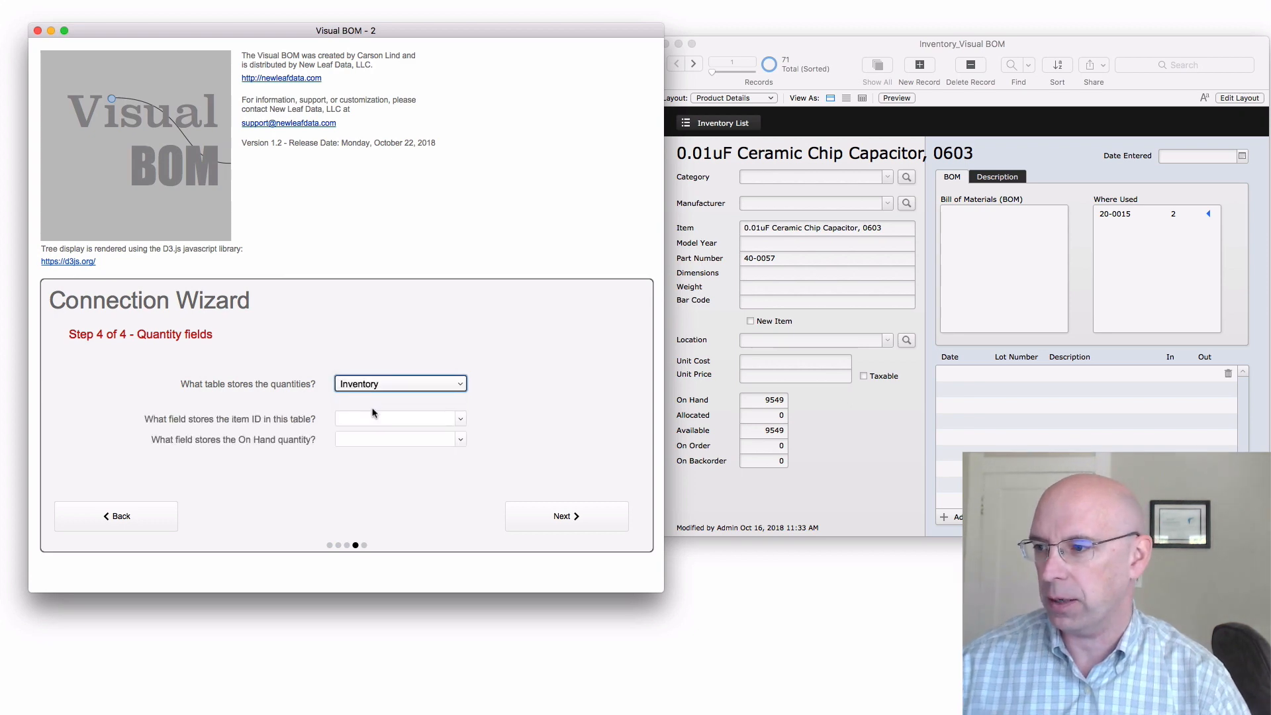
click(461, 420)
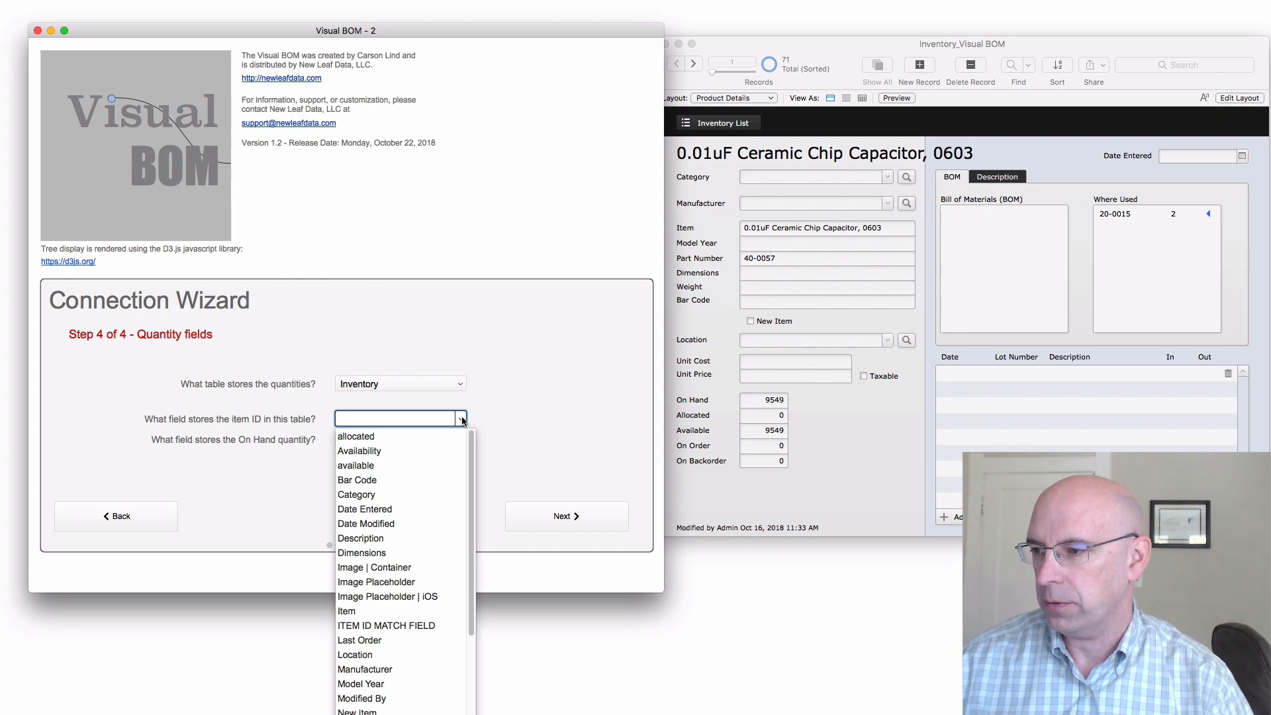
click(373, 626)
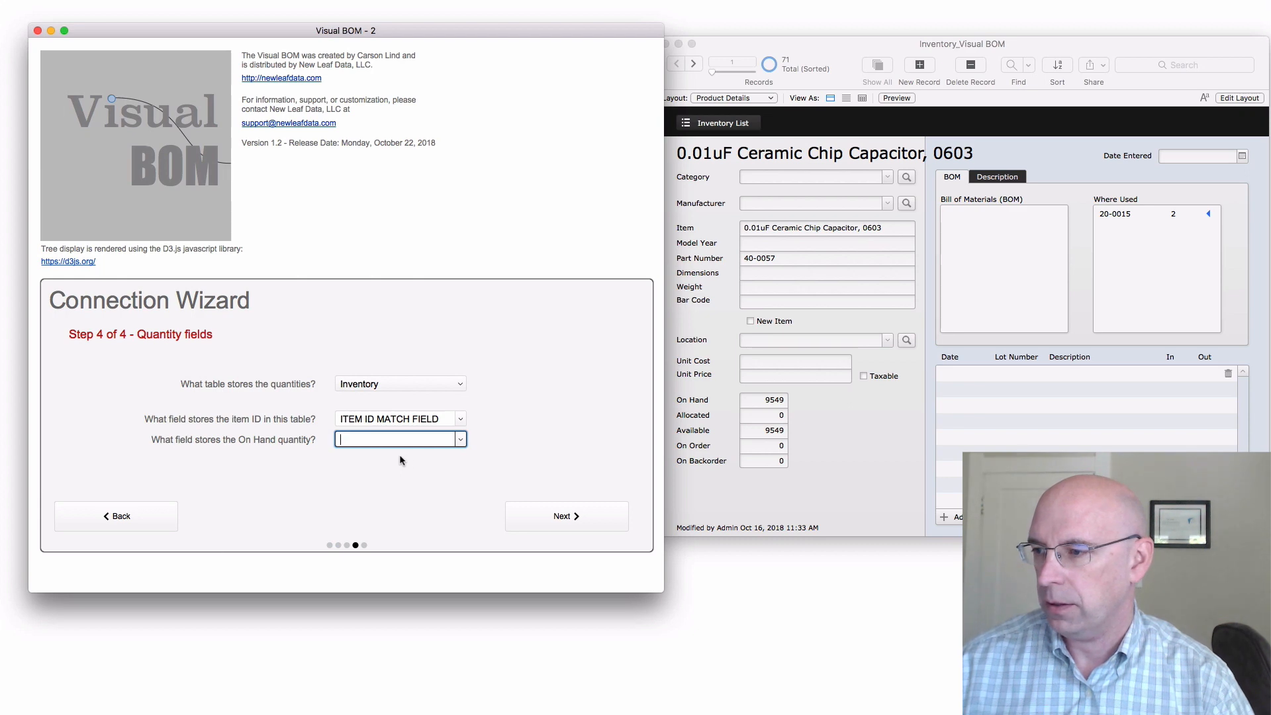
Pick the field storing the On Hand quantity and finish the Connection Wizard
click(461, 440)
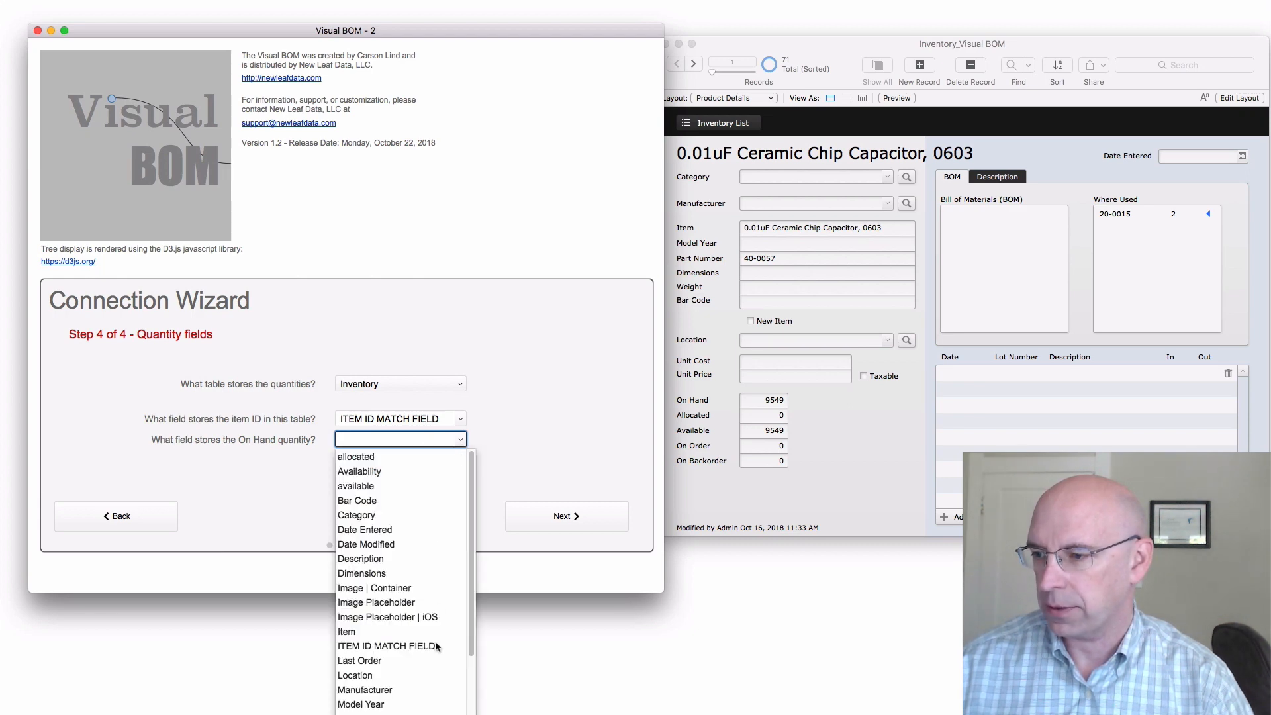
scroll(410, 688, down, 3)
click(366, 644)
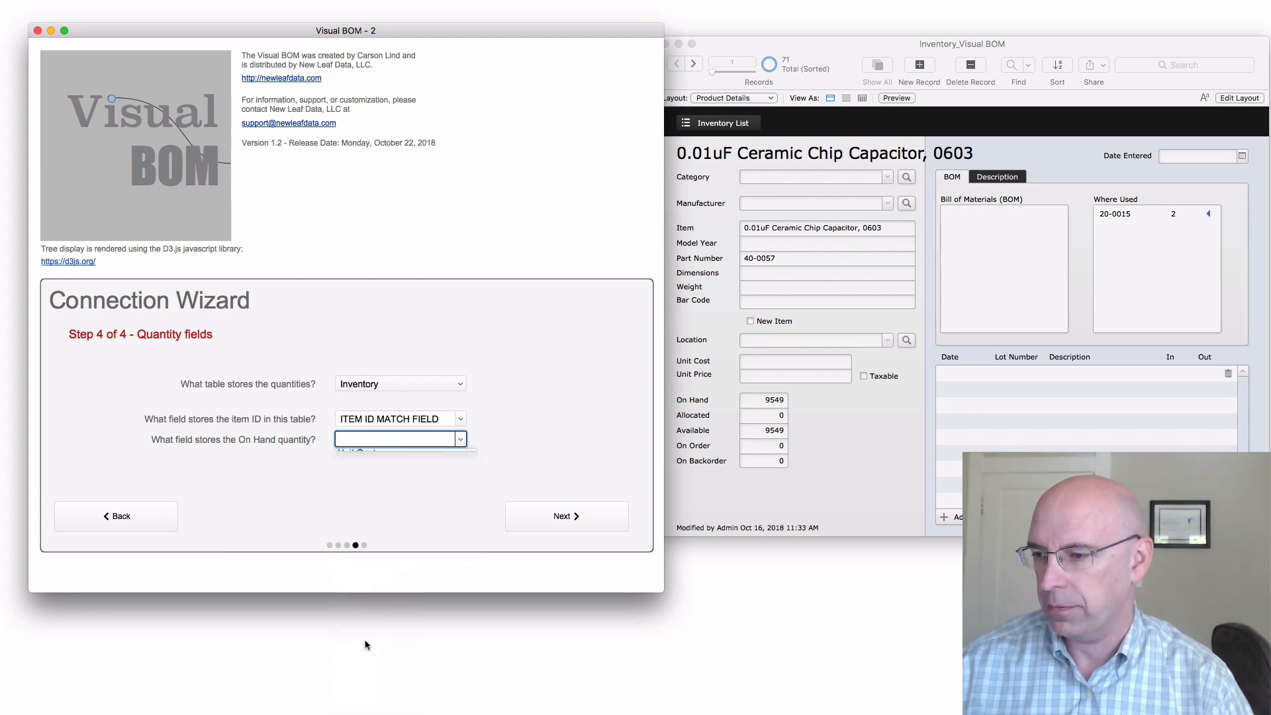
click(554, 518)
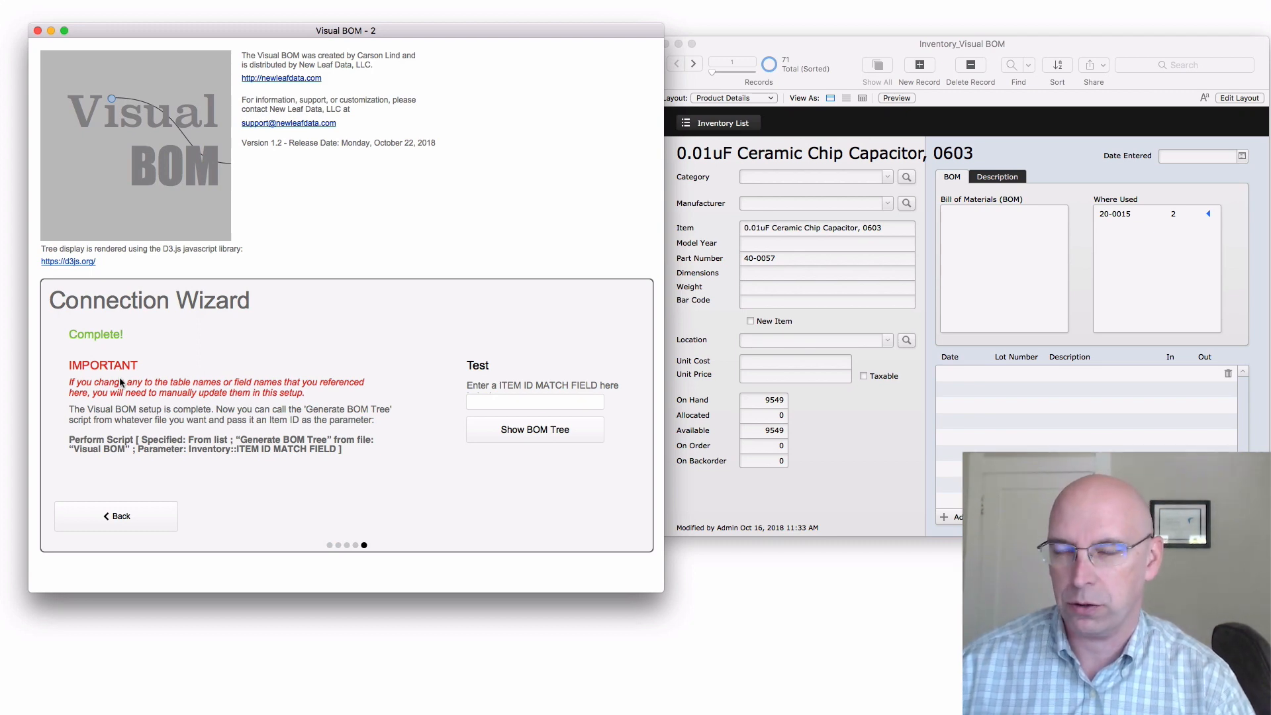
Test the setup by entering item ID 4 and showing its BOM tree
click(516, 404)
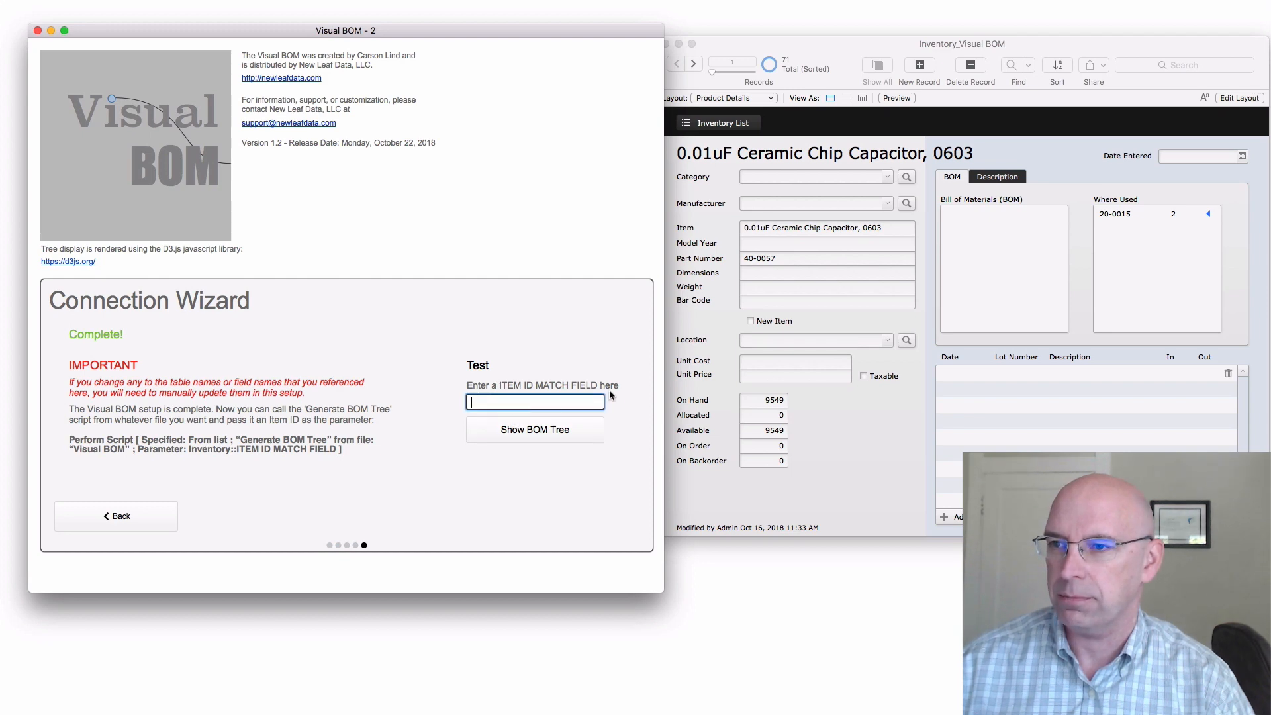
text(4)
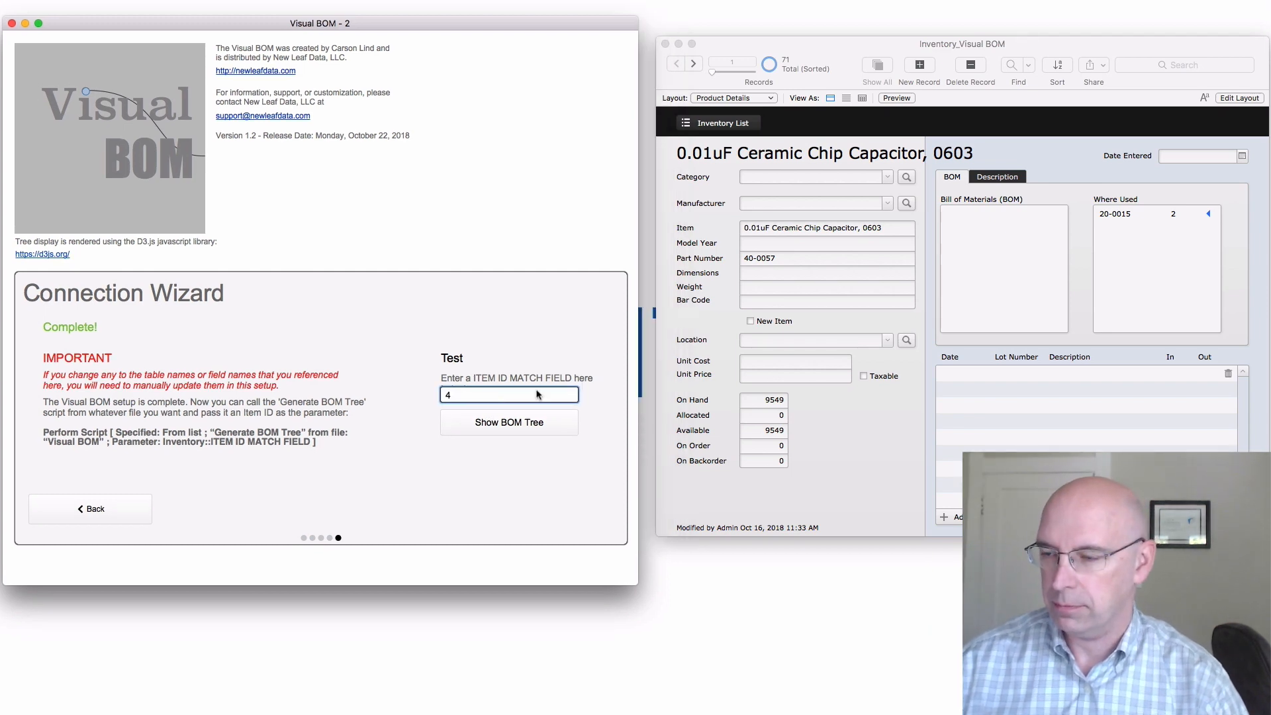
click(533, 423)
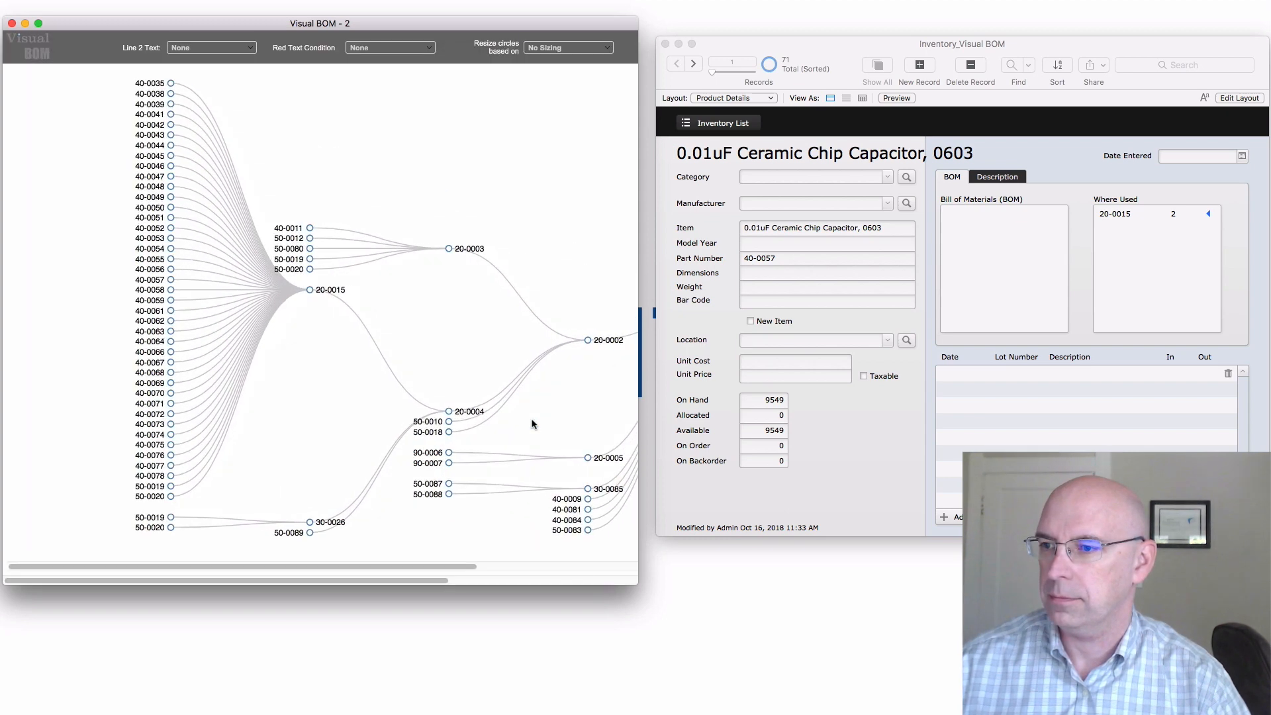
Explore the BOM tree by opening nodes 20-0003 and 50-0012 and showing the tree for each
drag(637, 584, 802, 626)
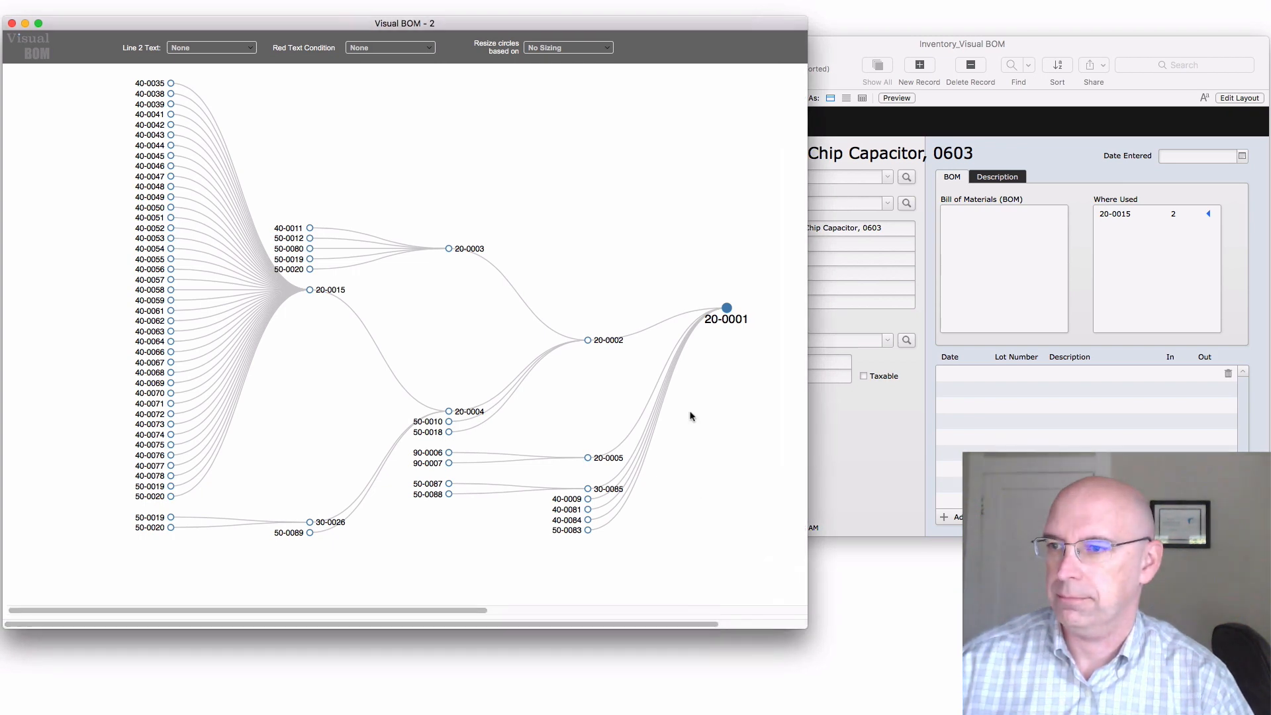
click(450, 249)
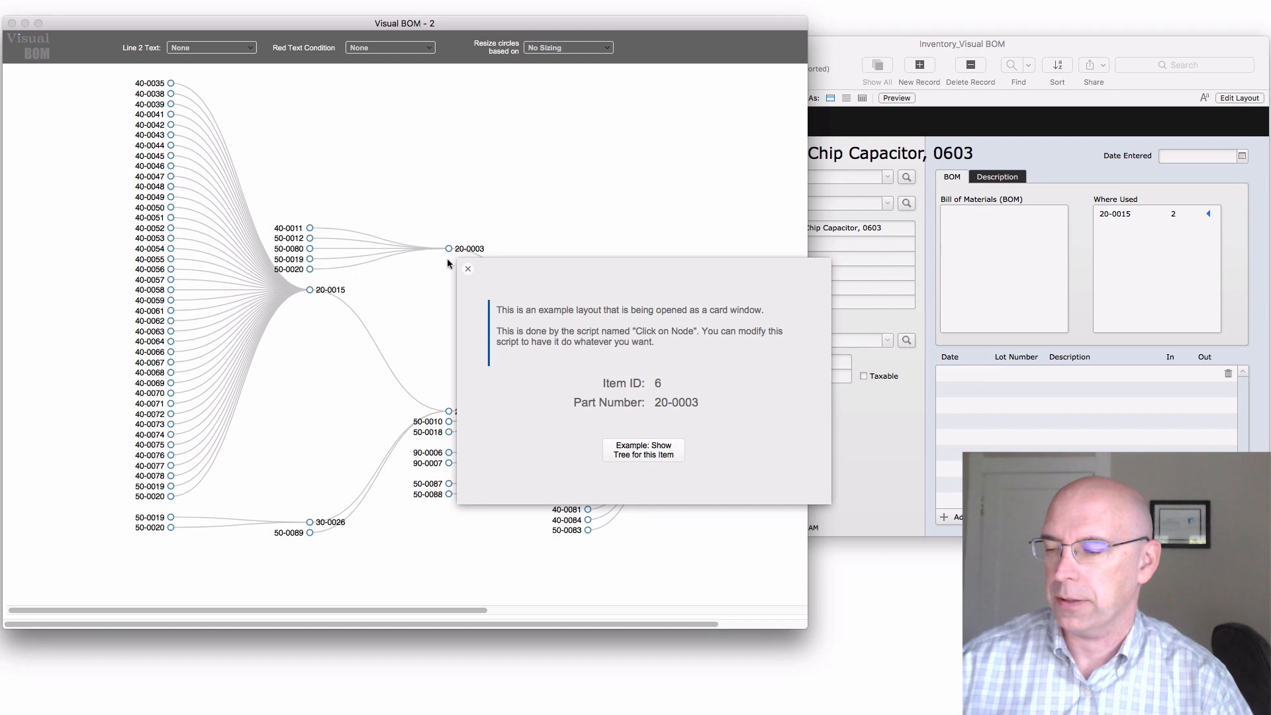
click(642, 454)
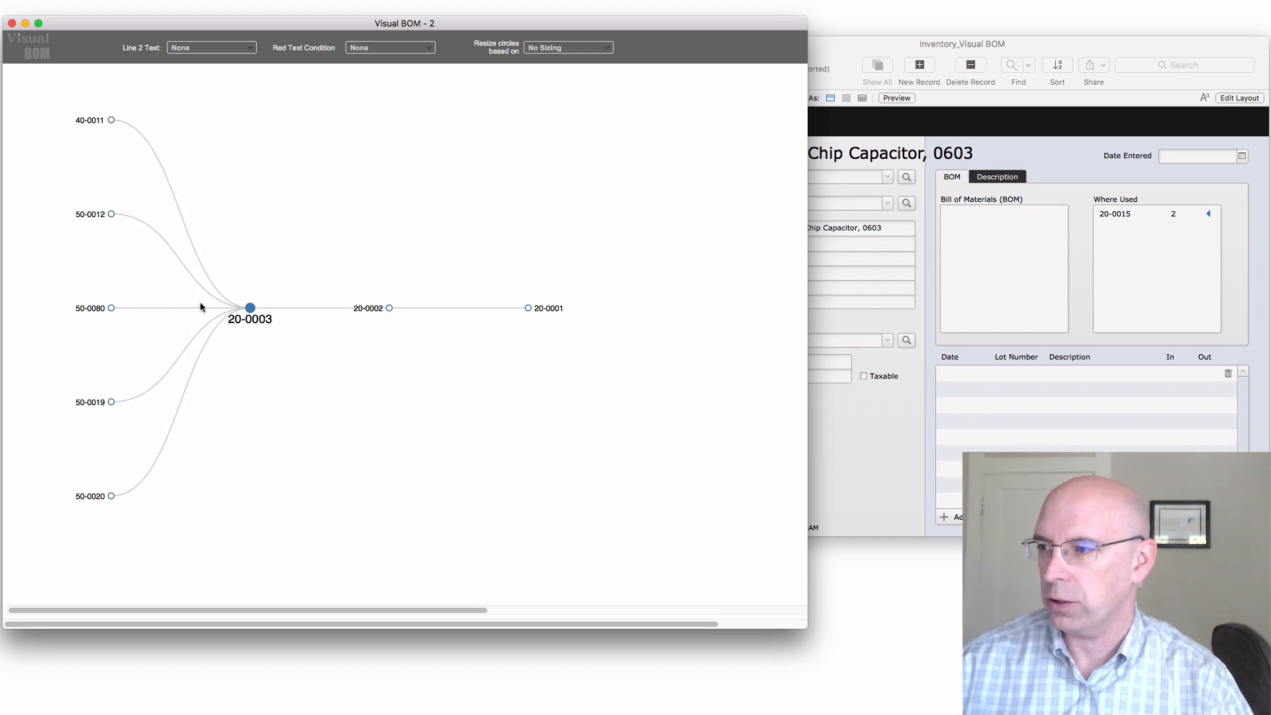
click(114, 217)
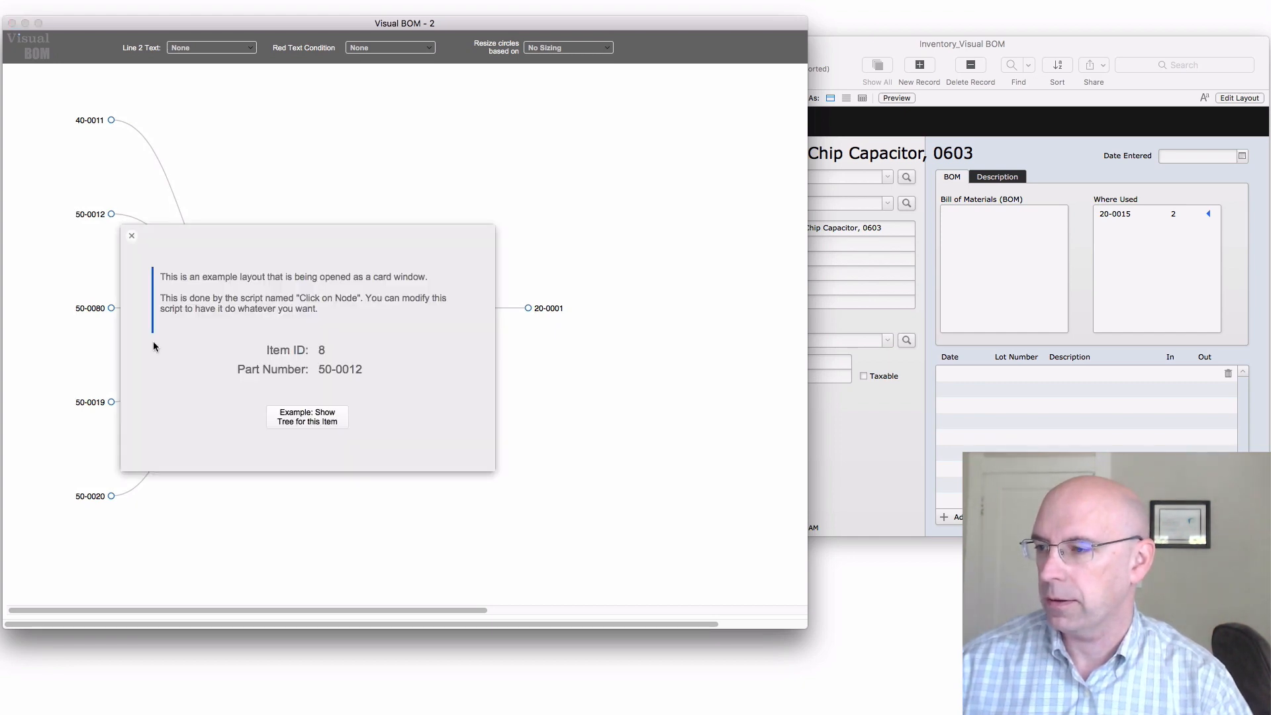
click(314, 415)
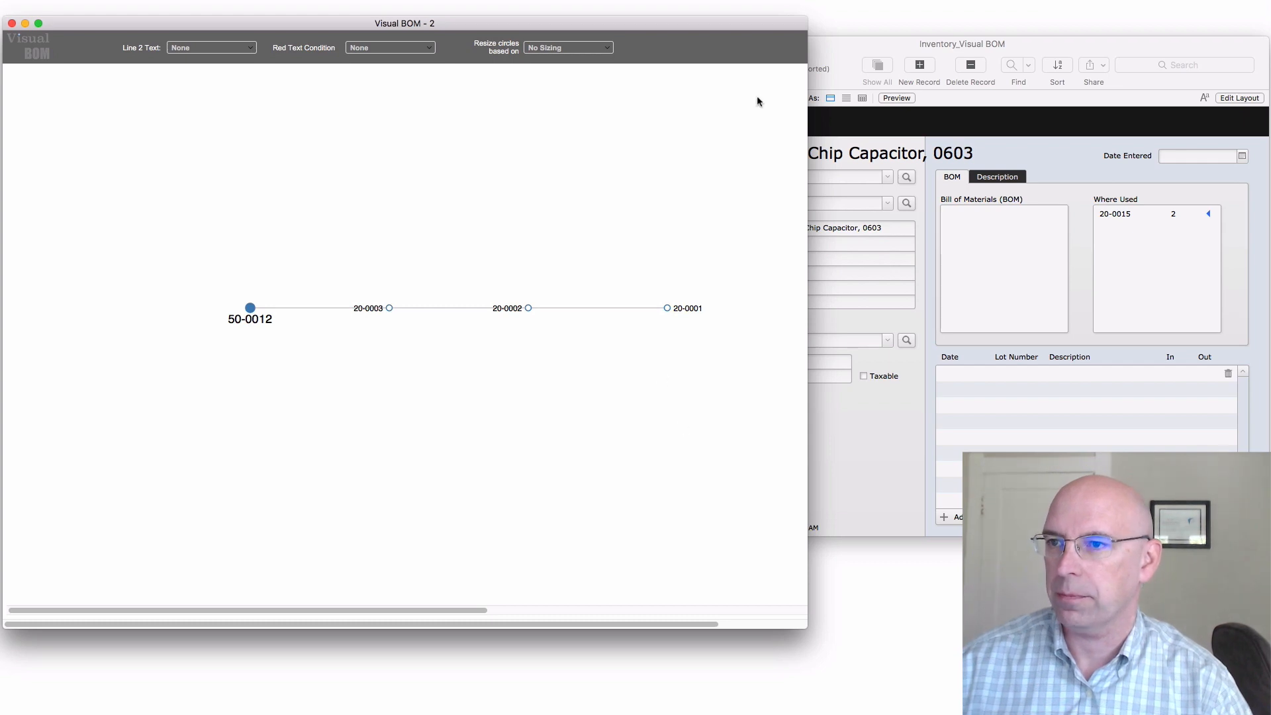
Return from the tree view to the Connection Wizard's completion page
drag(806, 628, 960, 627)
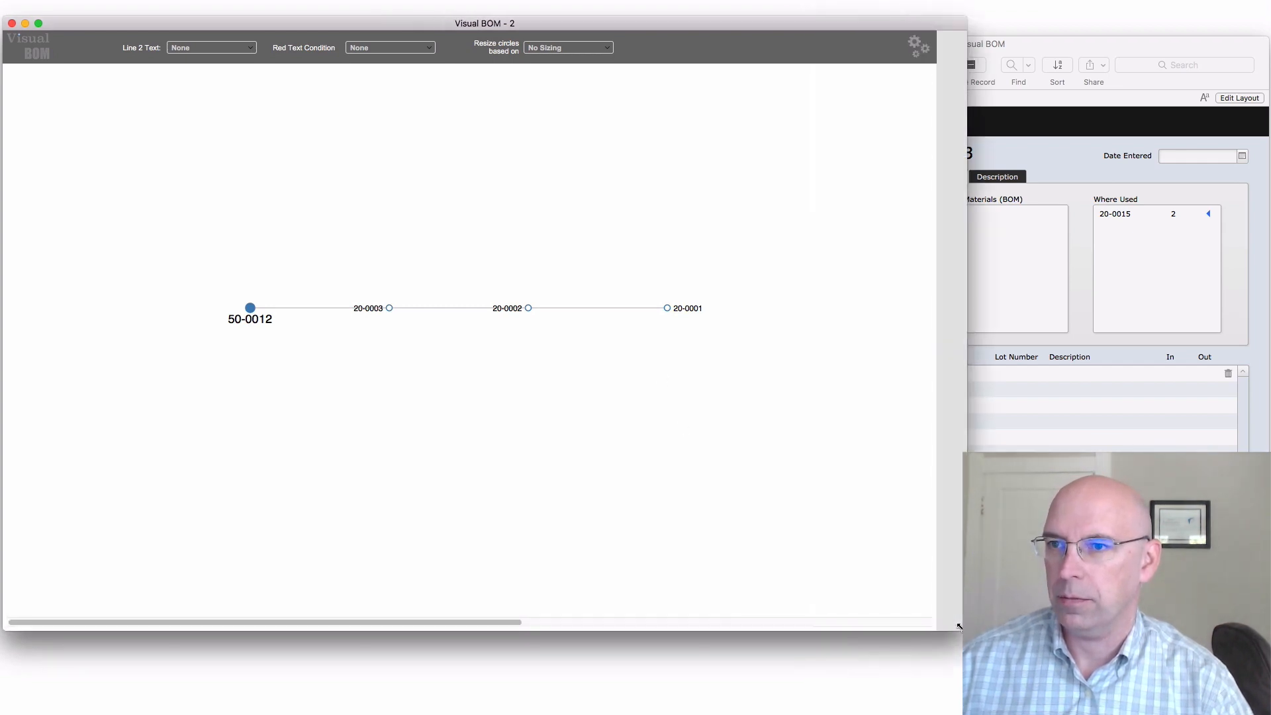
click(949, 58)
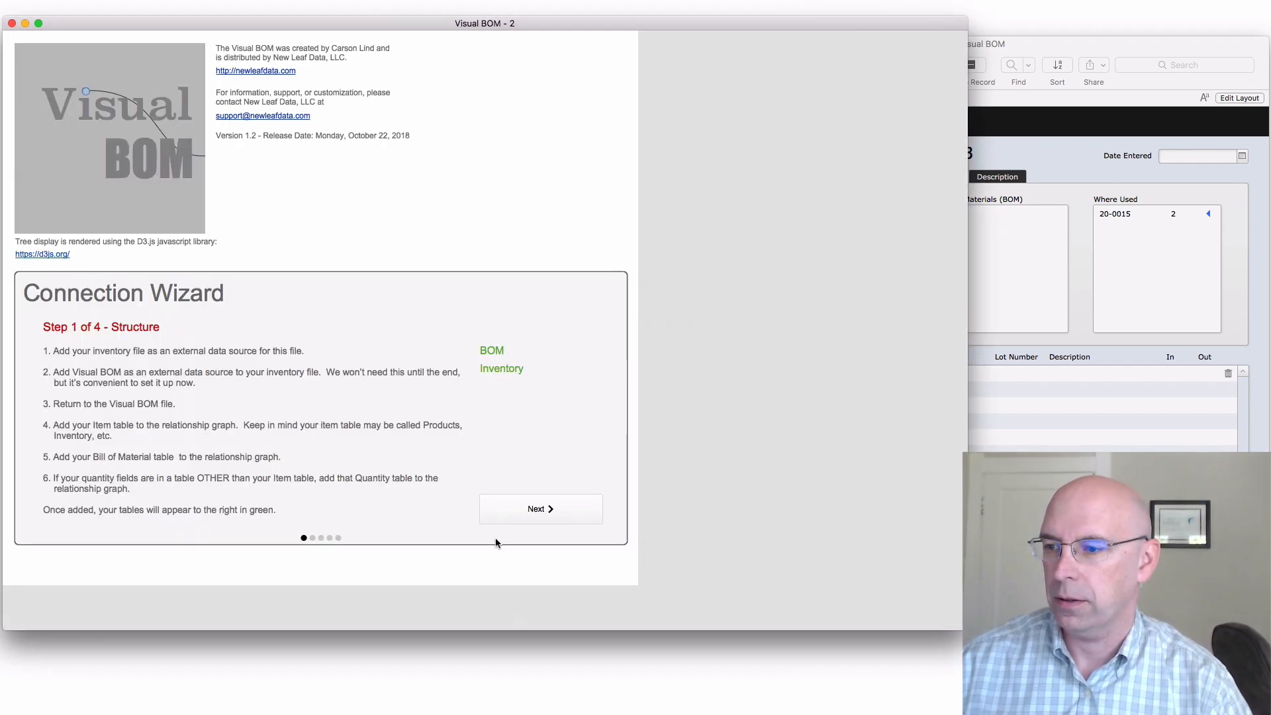
click(338, 538)
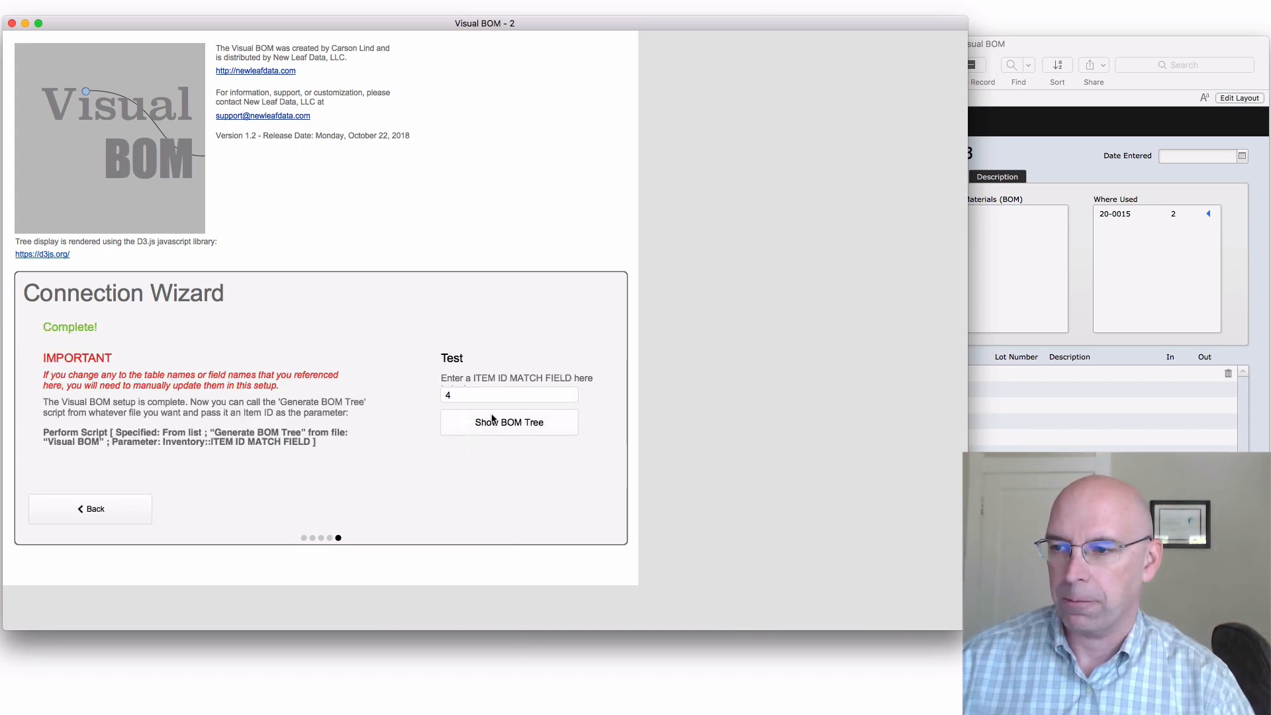
In the inventory file, open the Script Workspace and create a new script named Call Visual BOM
click(1030, 348)
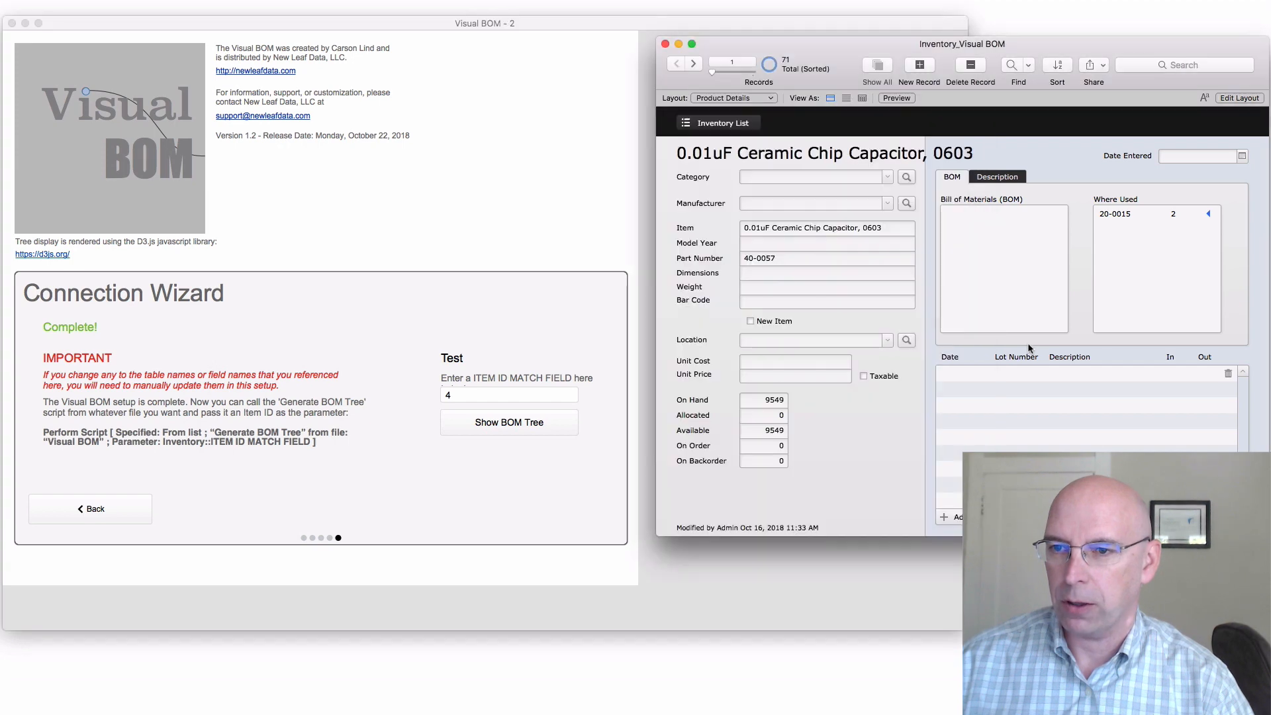
key(super+shift+s)
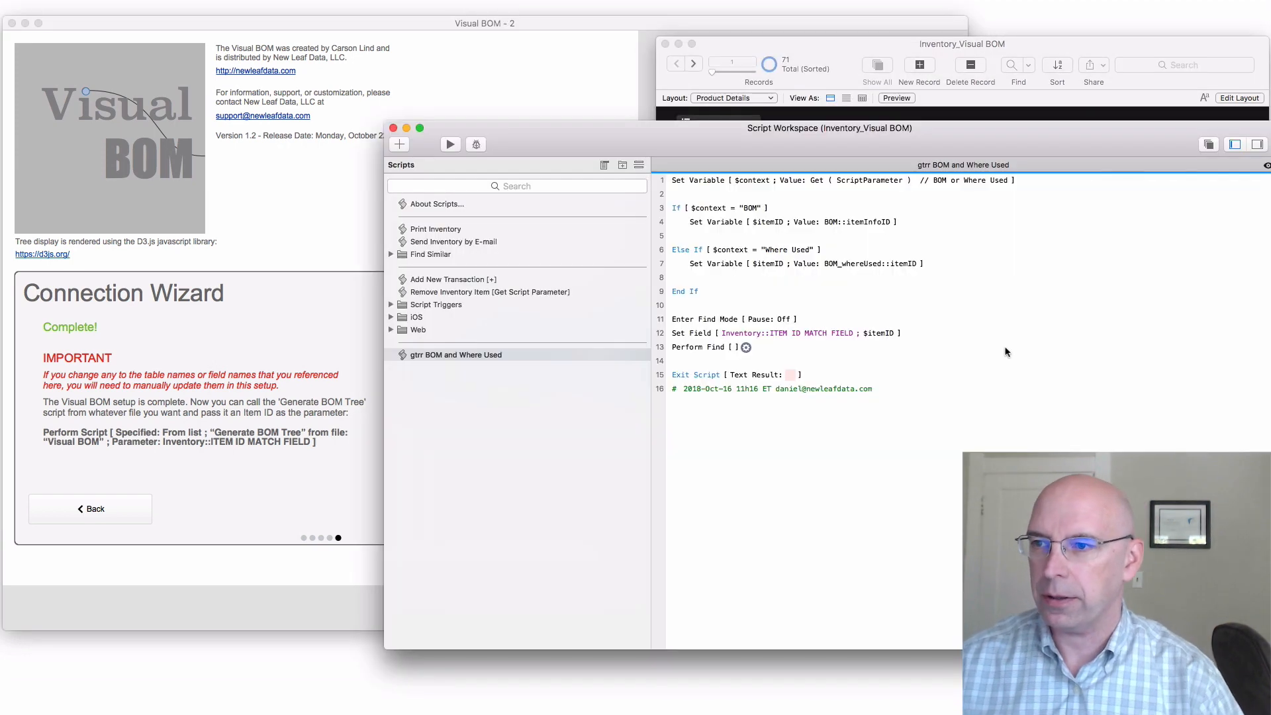
click(531, 393)
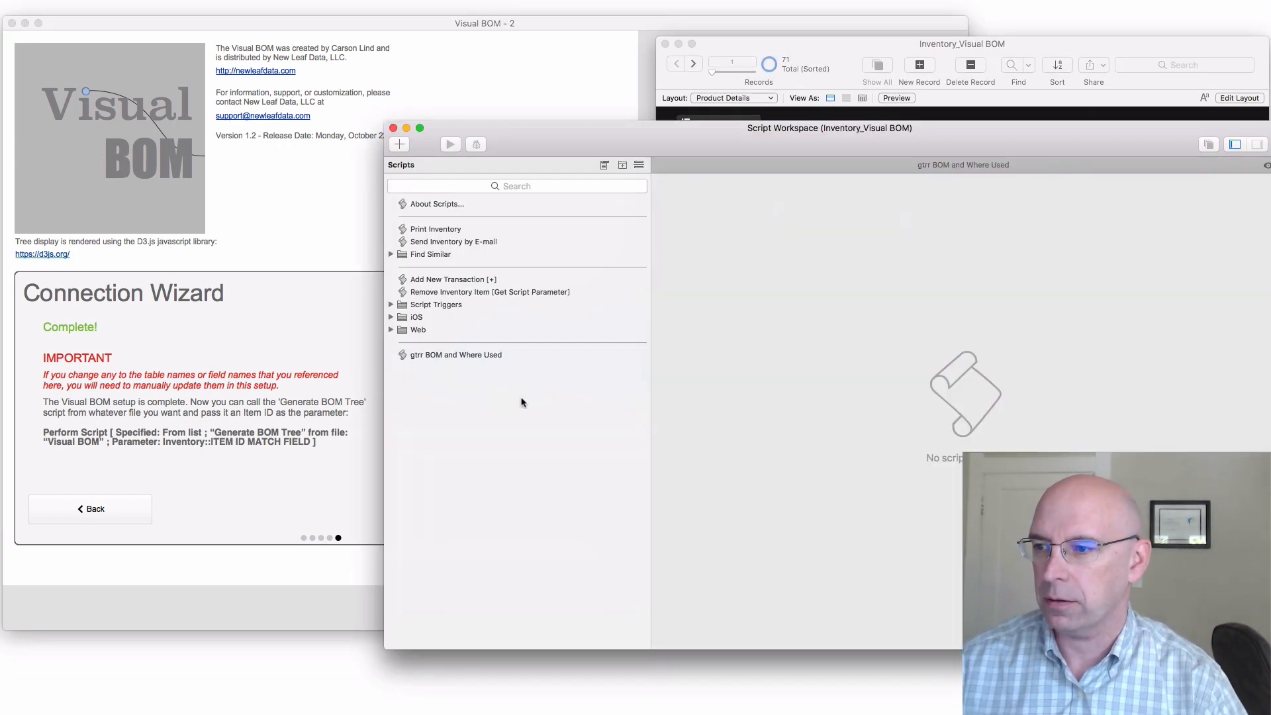
click(399, 145)
text(Cal)
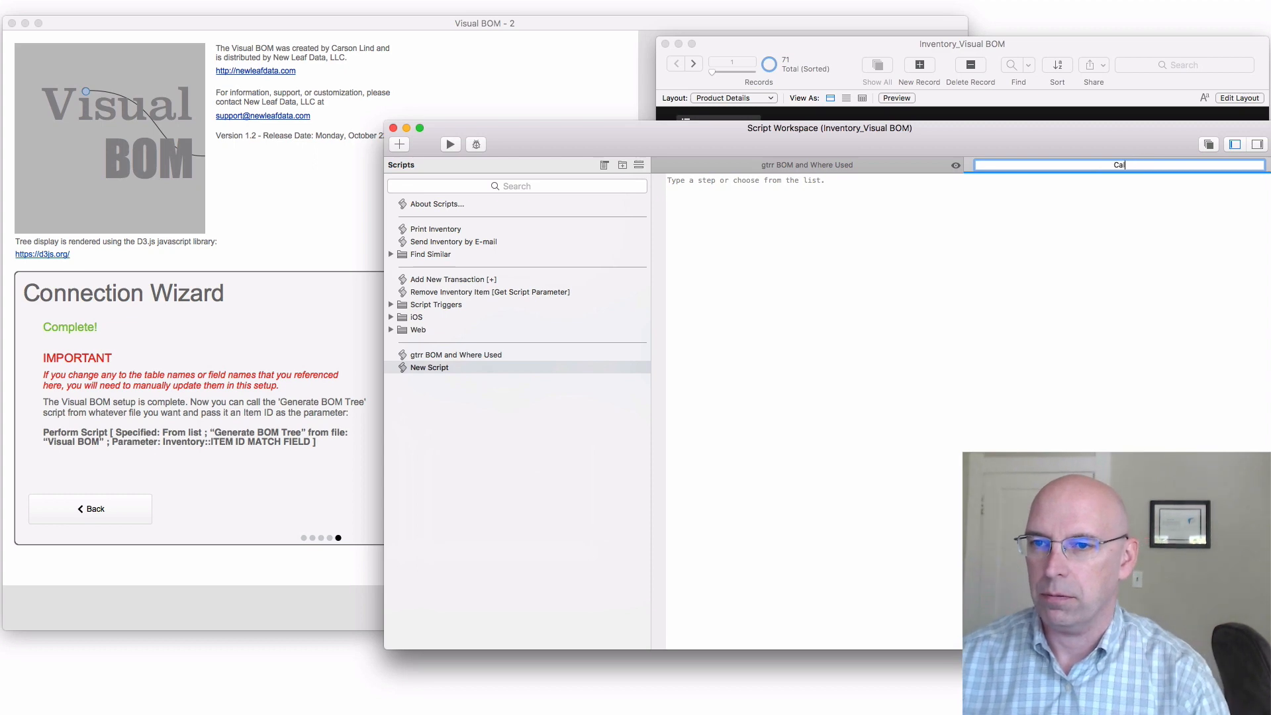
text(l Visual BOM)
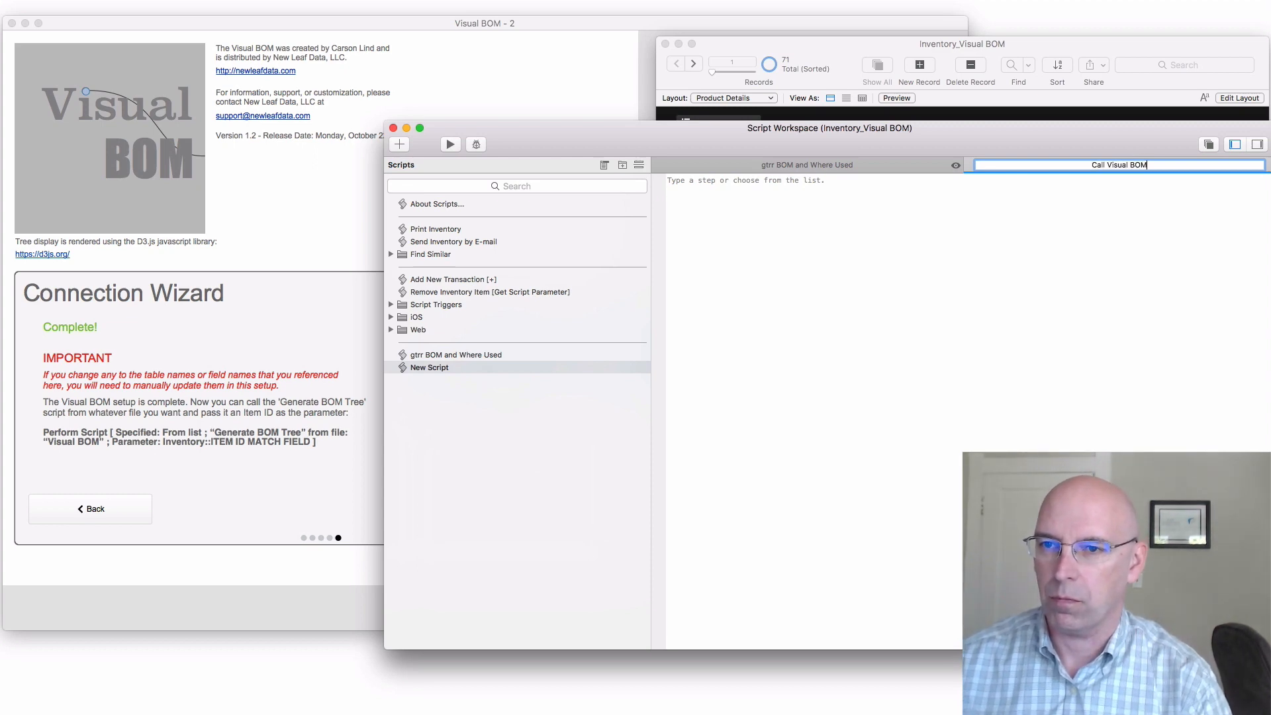
key(Return)
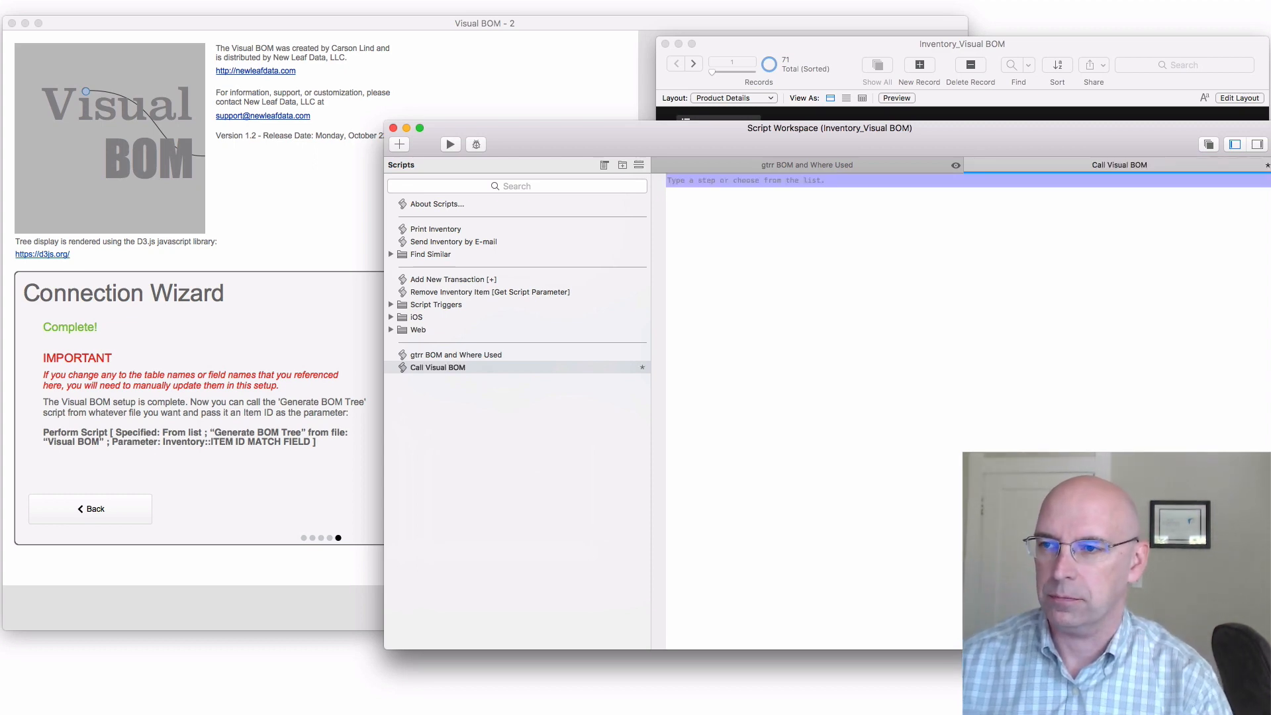
Add a Perform Script step that runs the Generate BOM Tree script from the Visual BOM file
text(ps)
key(Return)
key(space)
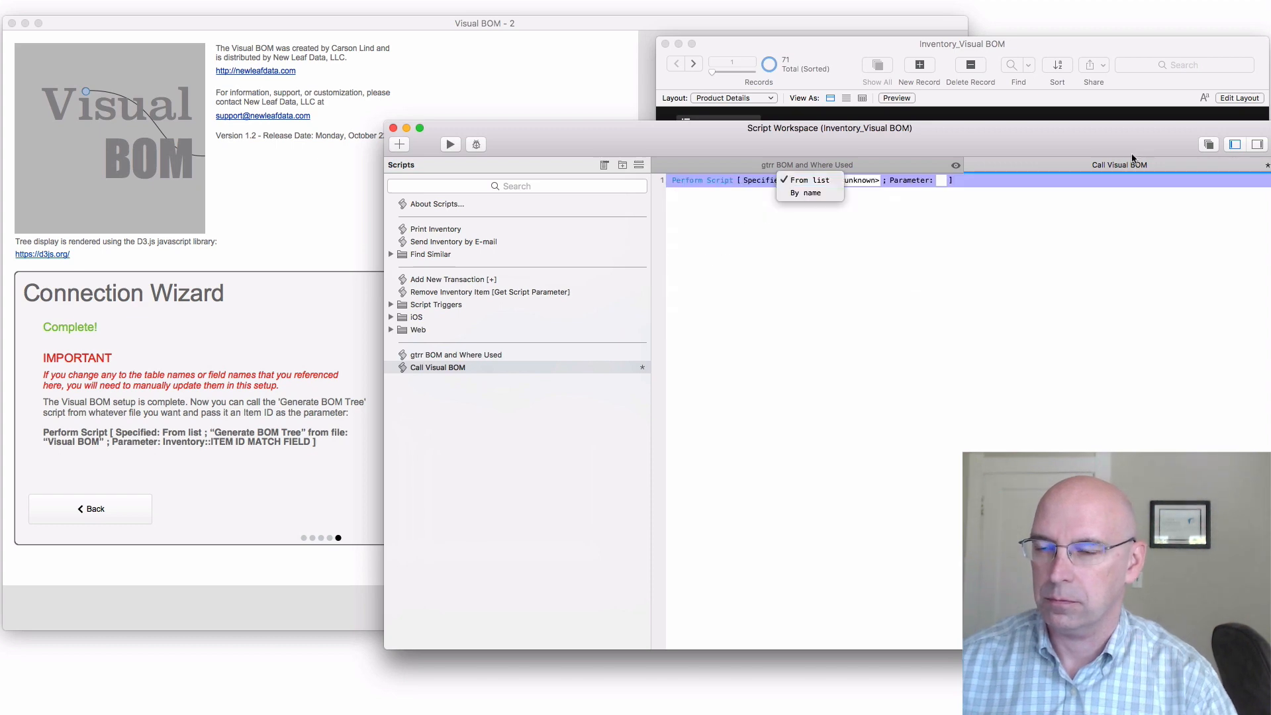
click(879, 182)
click(878, 181)
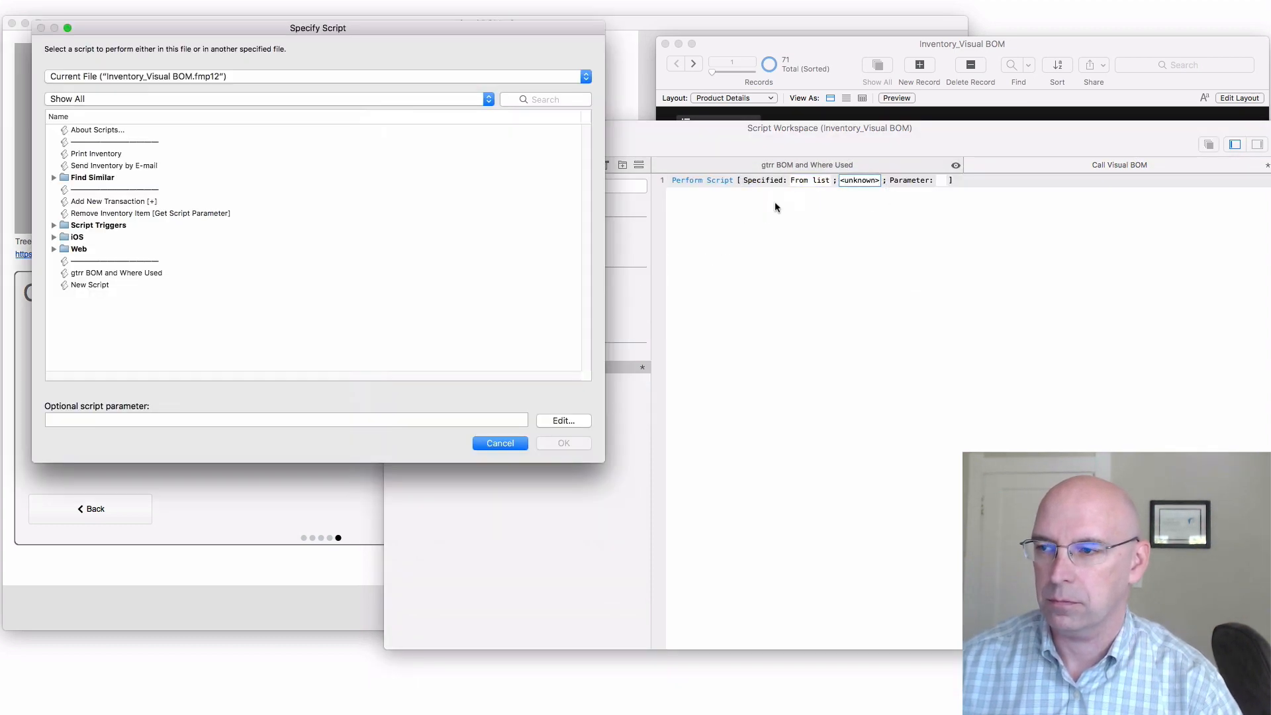
click(242, 77)
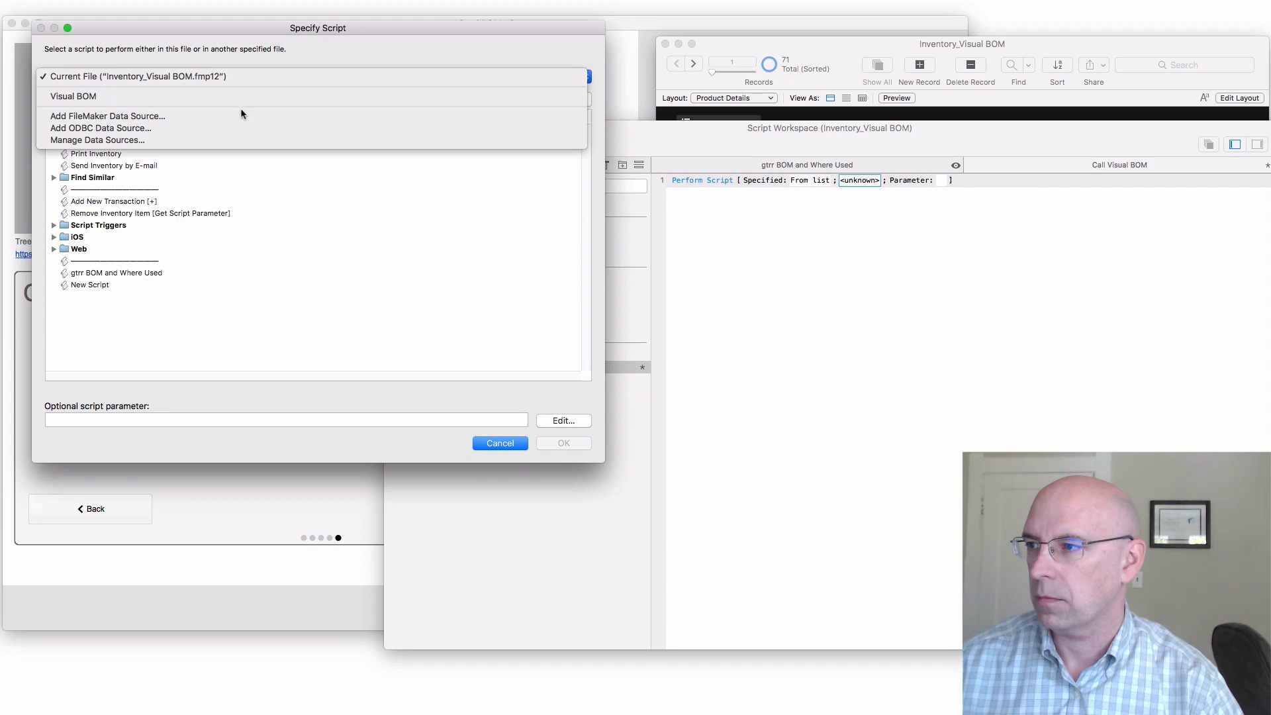
click(234, 100)
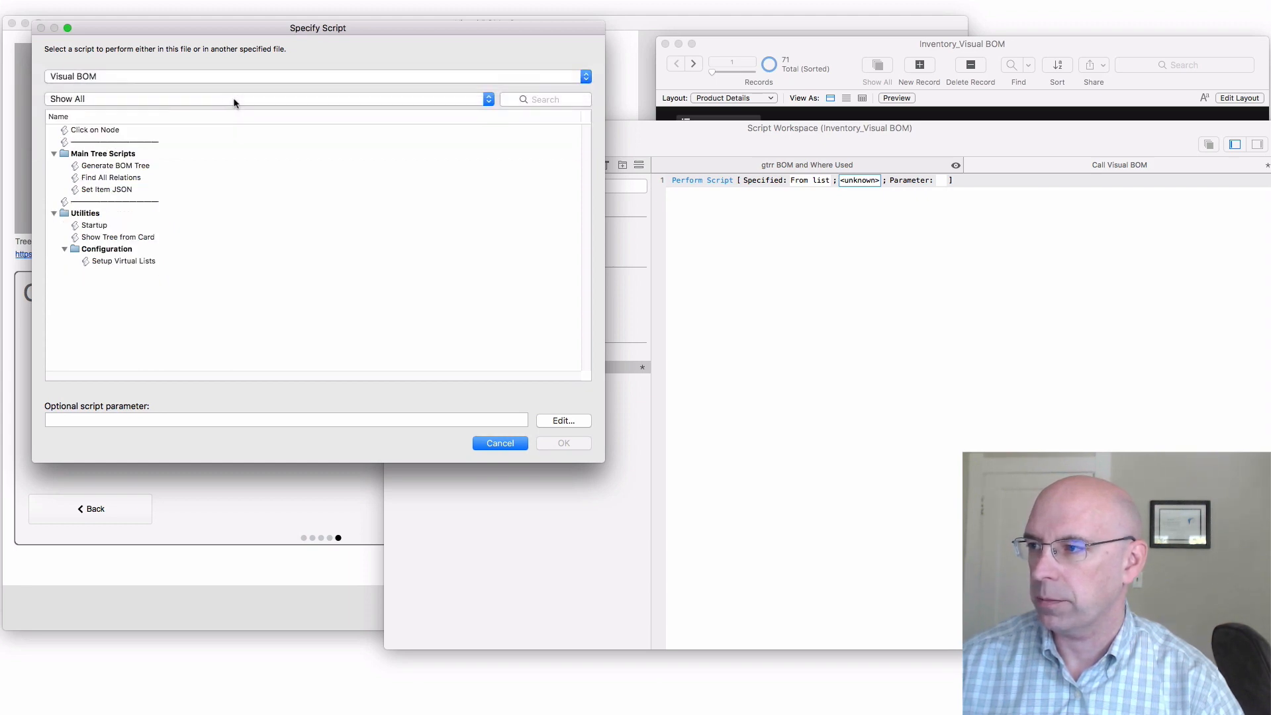
click(130, 170)
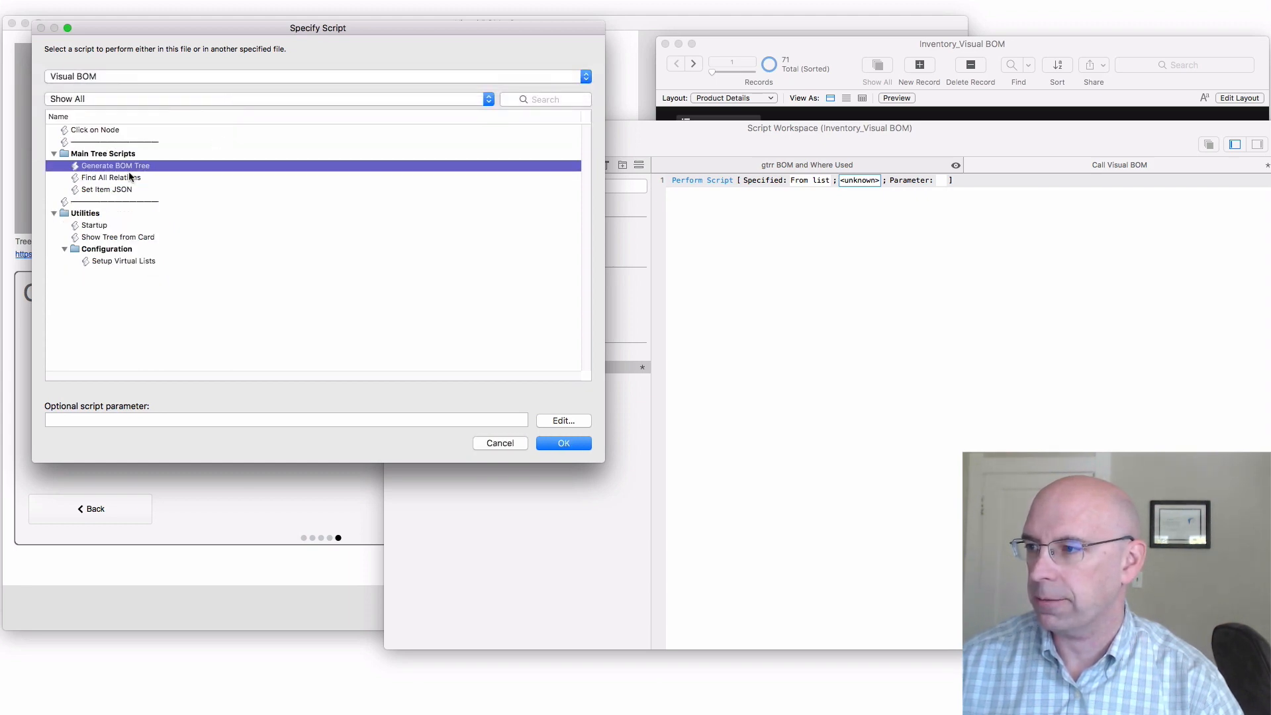
Pass Inventory::ITEM ID MATCH FIELD as the optional script parameter, then save and close the Call Visual BOM script
click(247, 420)
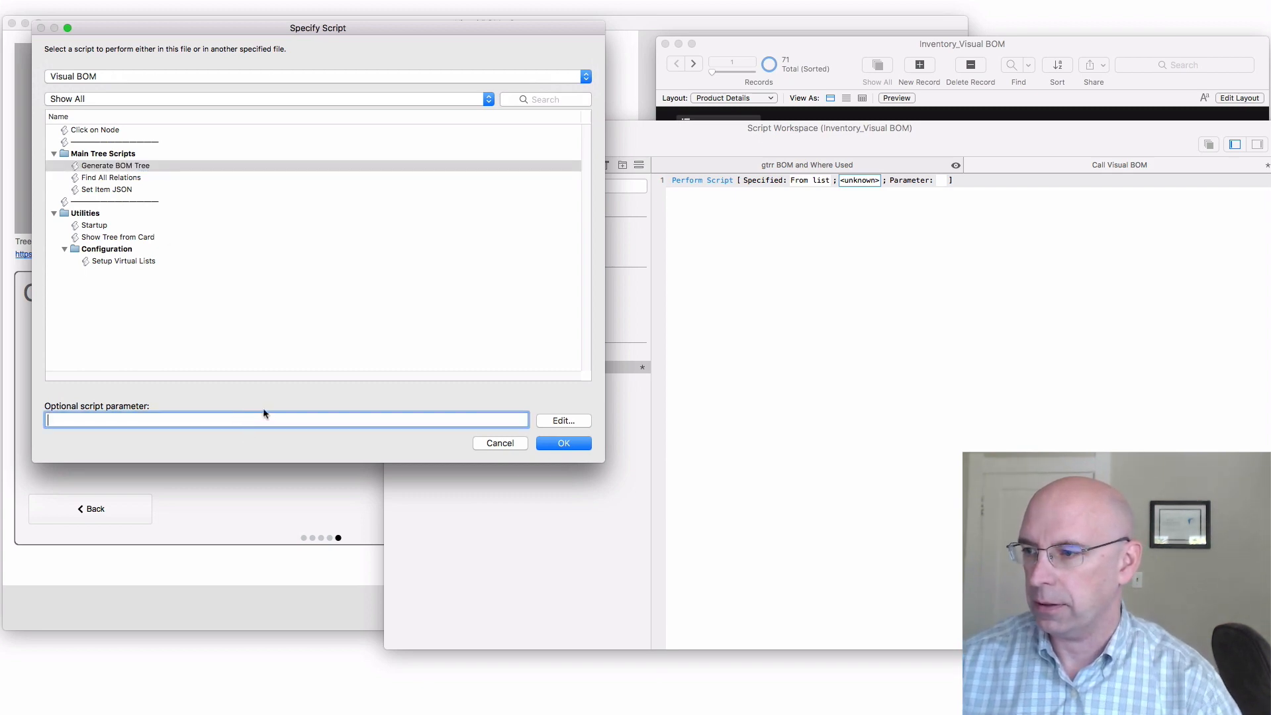
click(565, 422)
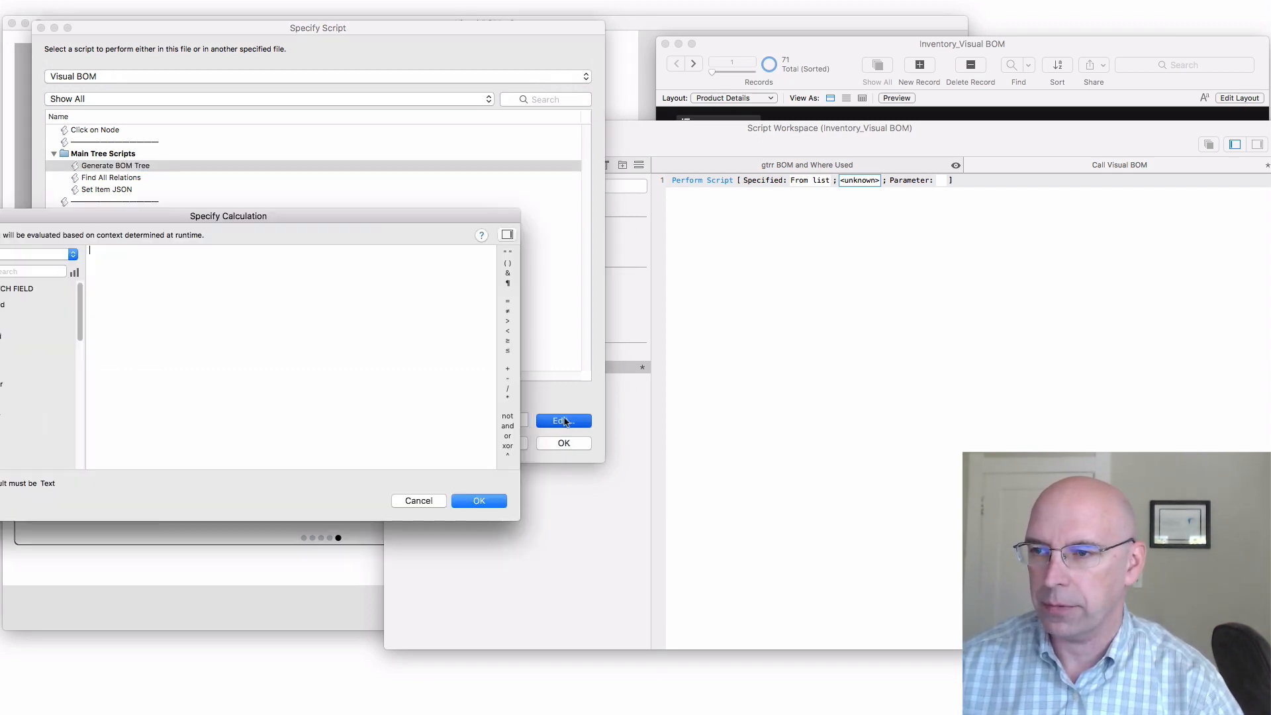
drag(74, 218, 311, 188)
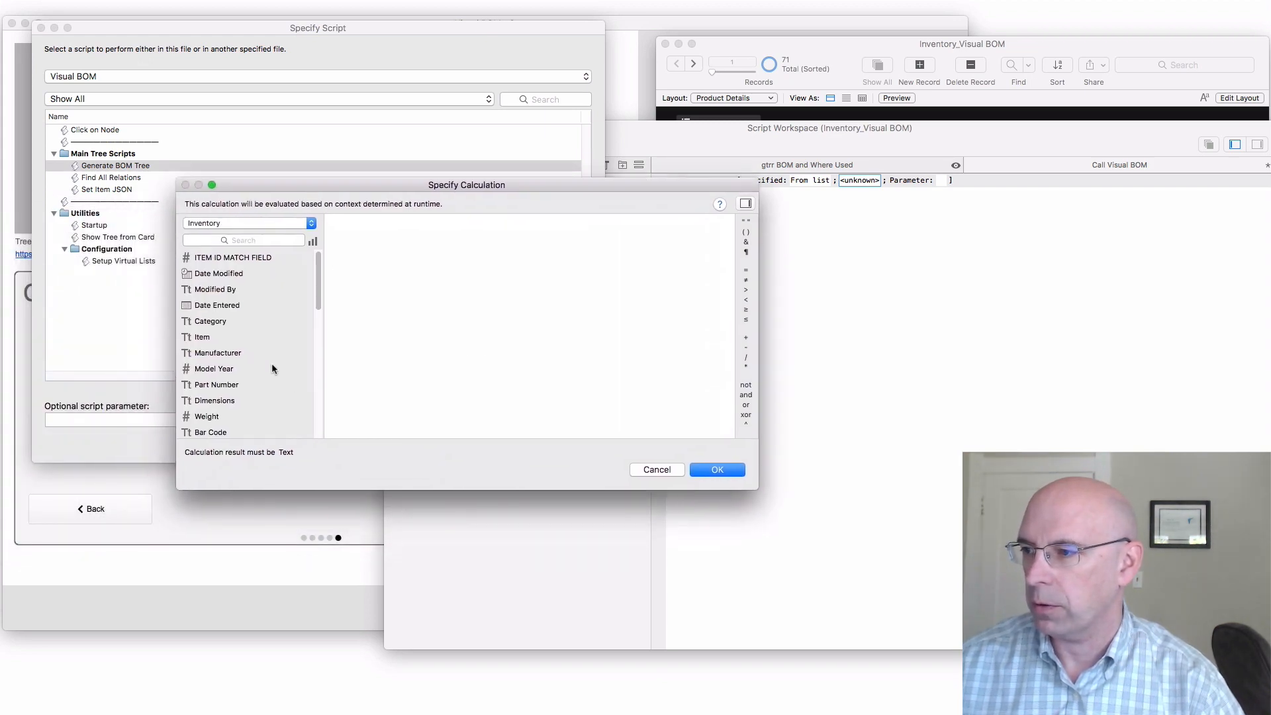
double_click(232, 258)
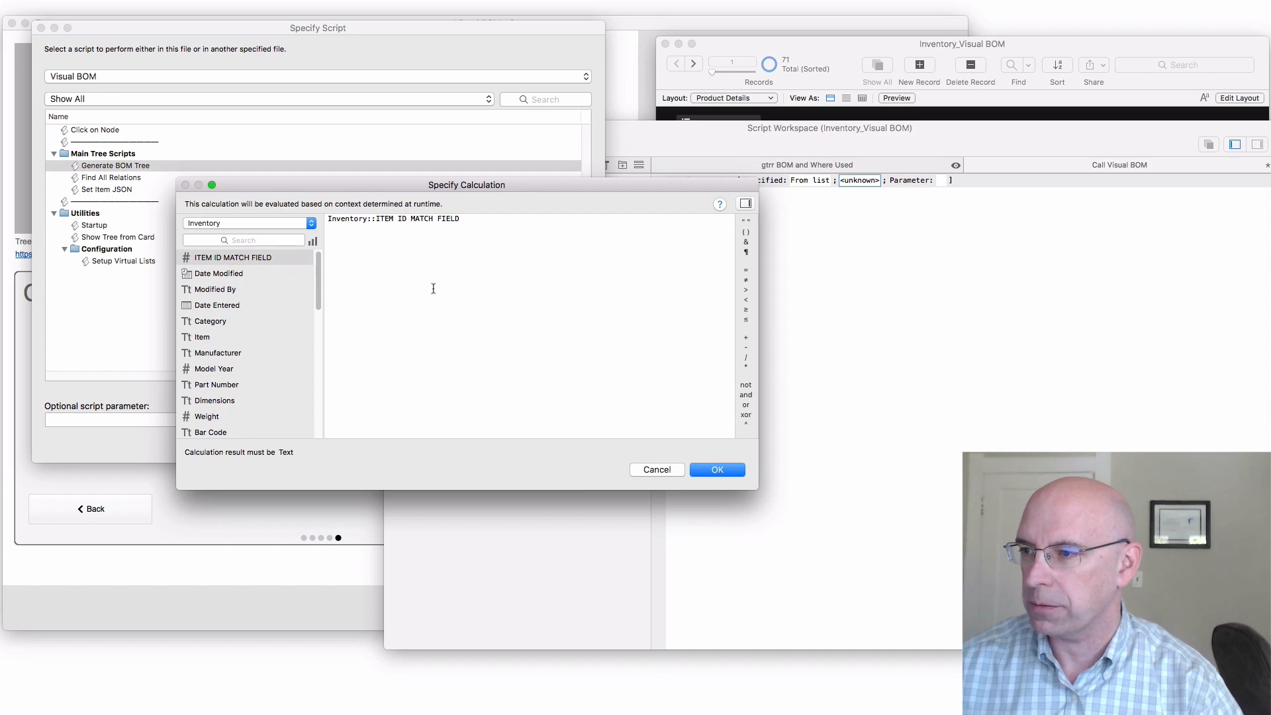
click(729, 472)
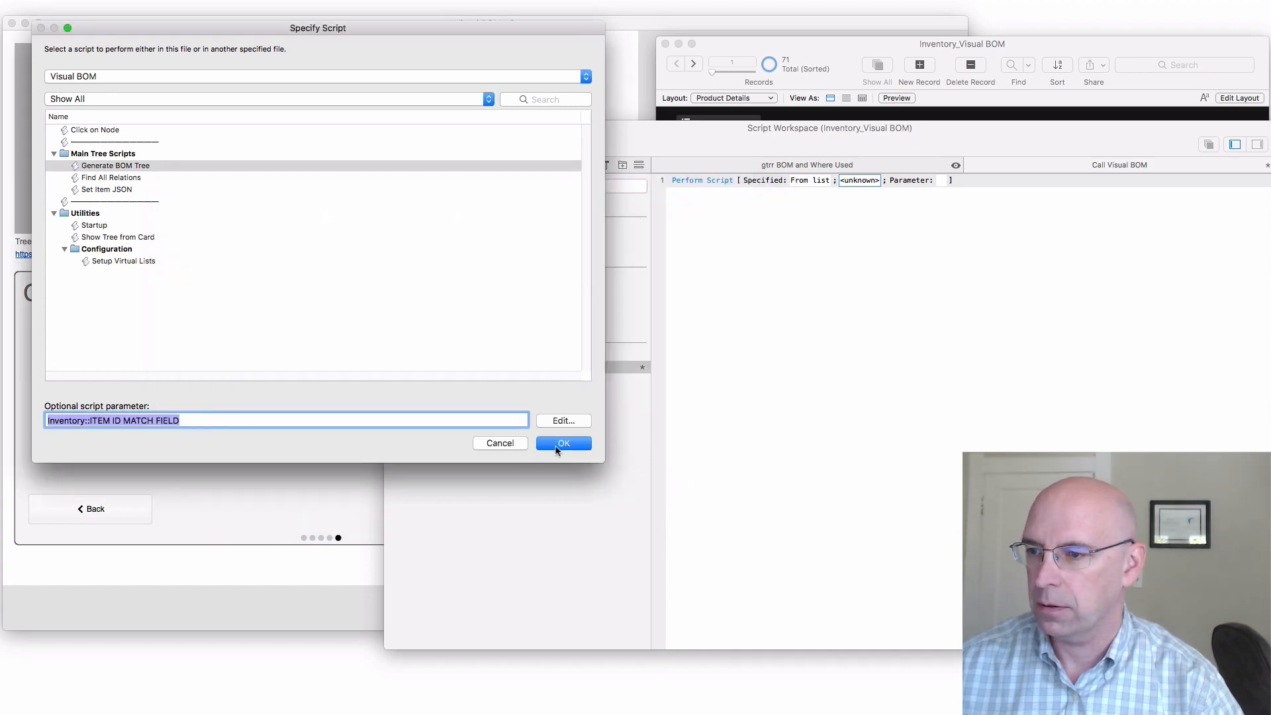
click(558, 448)
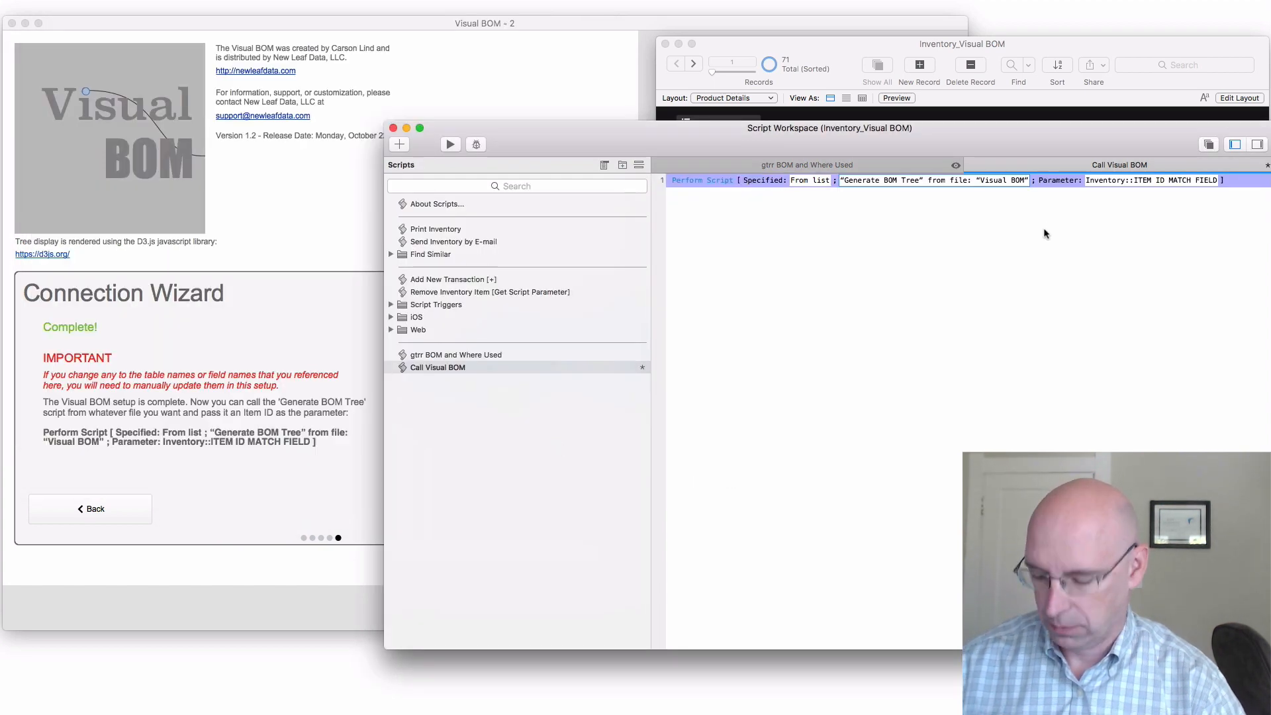
key(super+s)
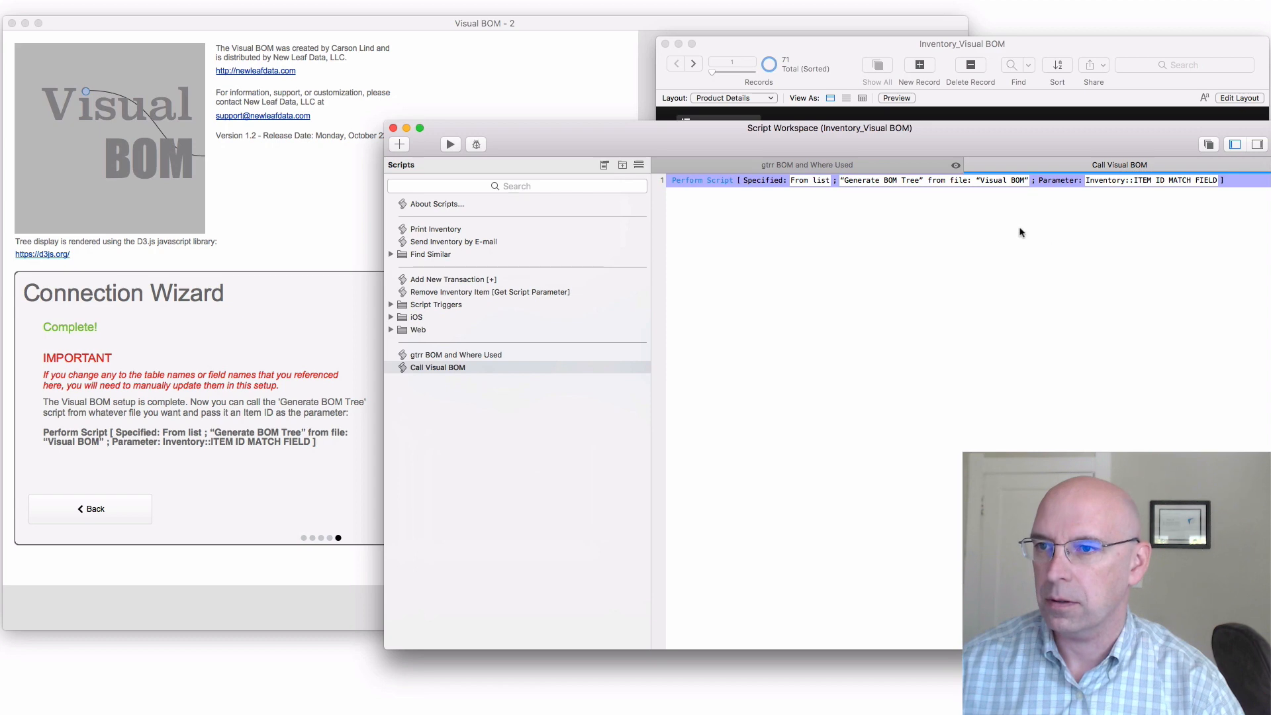
click(393, 128)
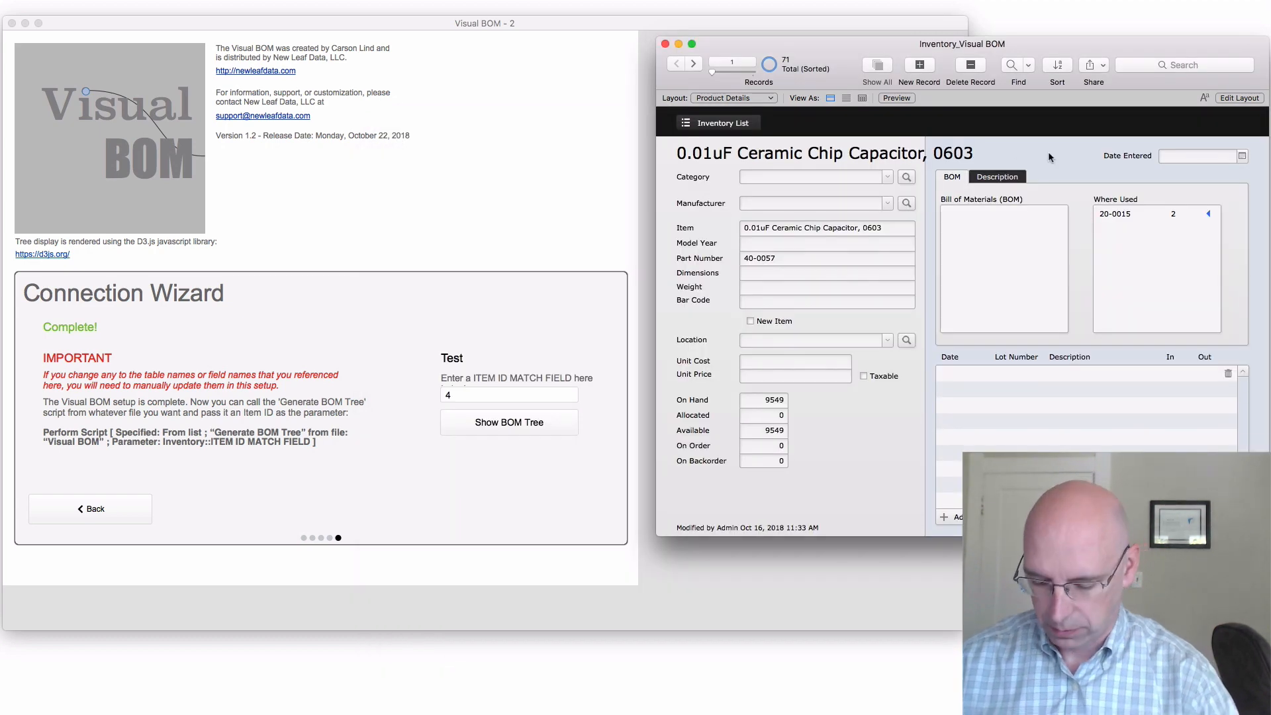
In Layout mode, add a button labelled Visual BOM to the header that performs the Call Visual BOM script
key(super+l)
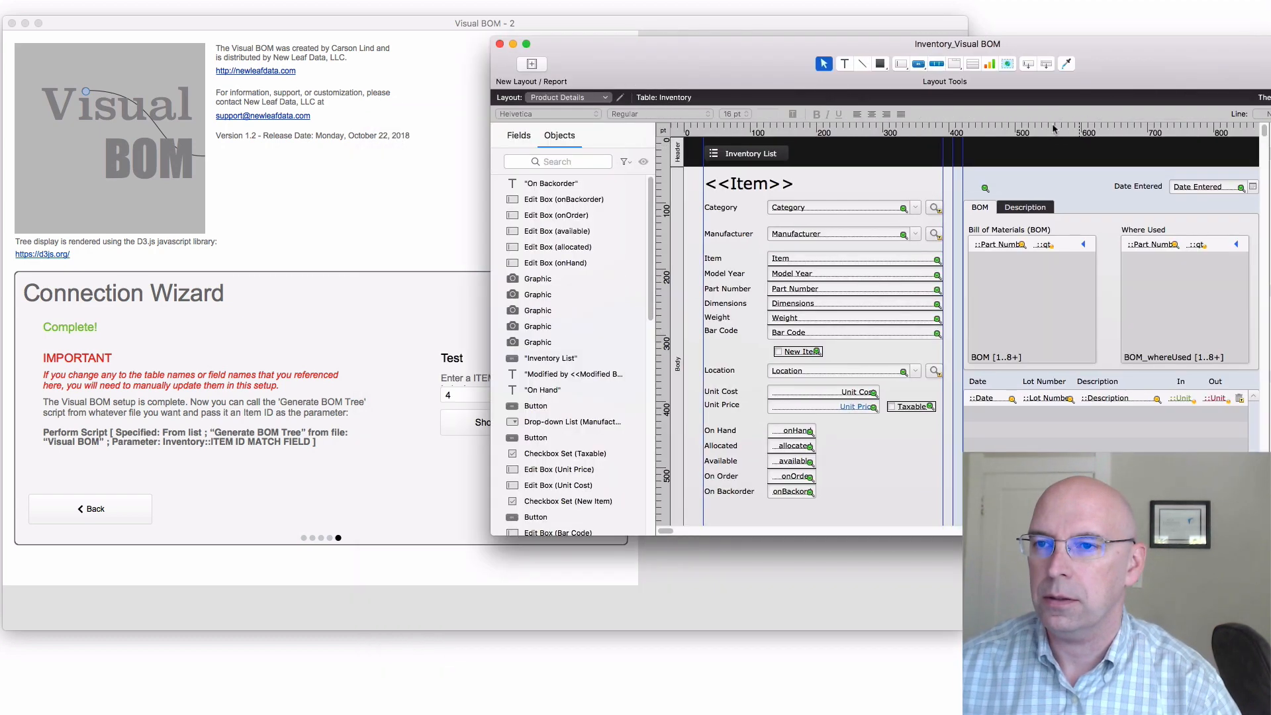
click(919, 64)
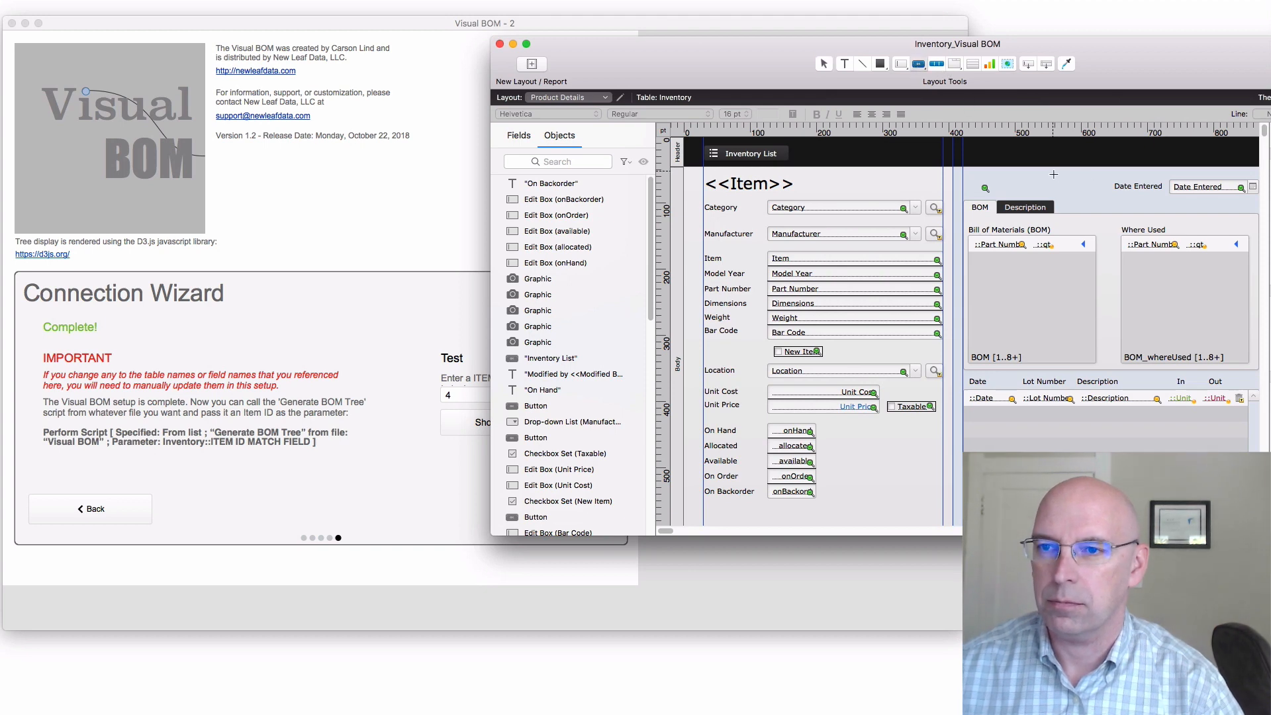
mouse_move(1036, 148)
mouse_down()
mouse_move(1118, 165)
mouse_move(1088, 160)
mouse_up()
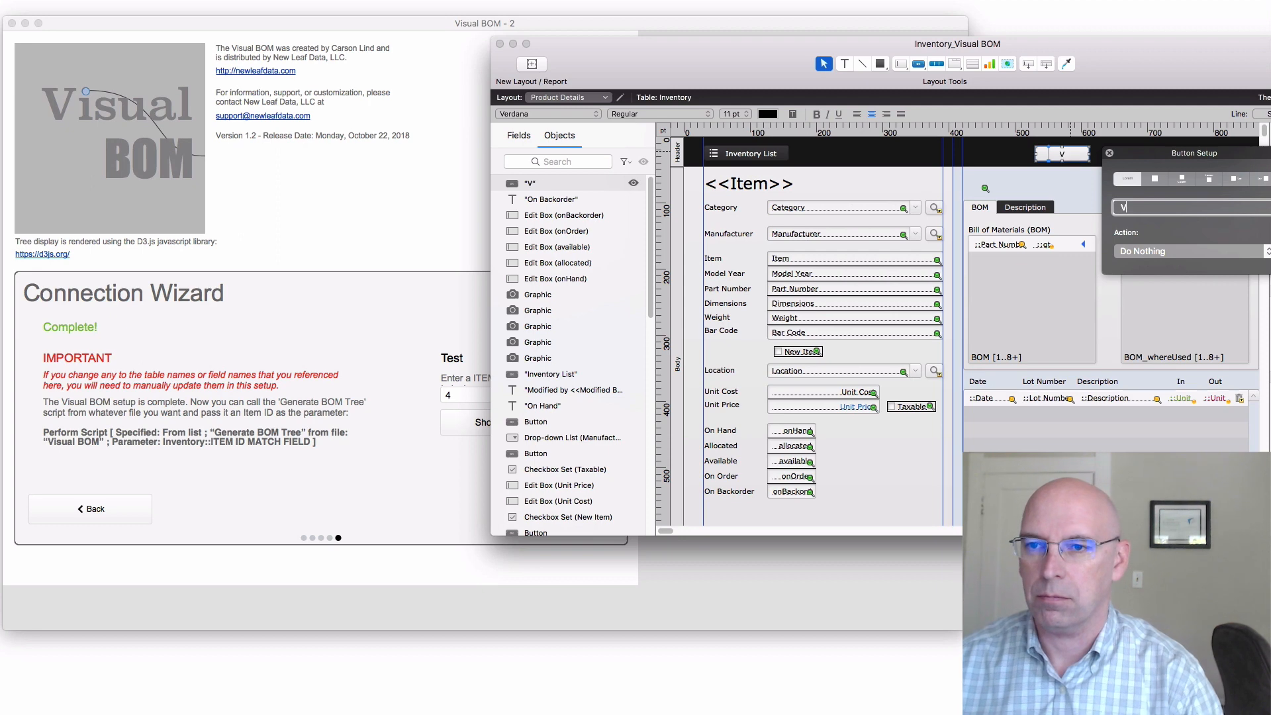
text(Visual BOM)
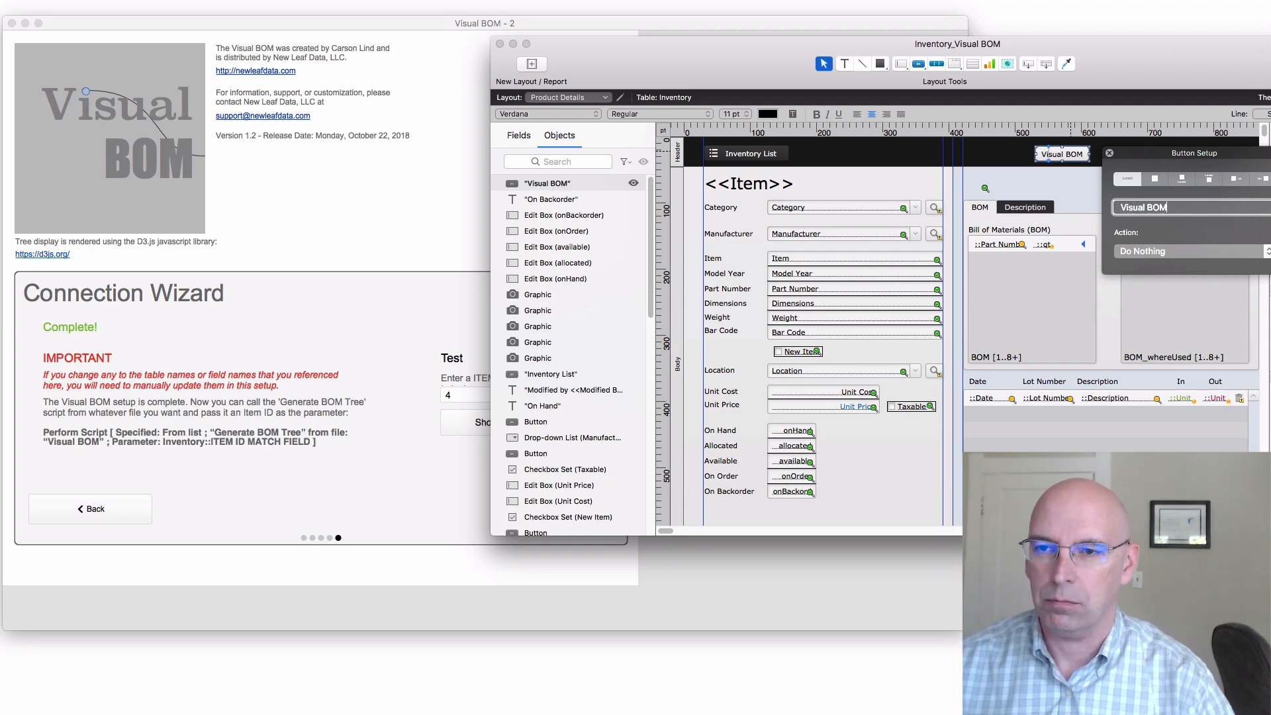
click(1173, 252)
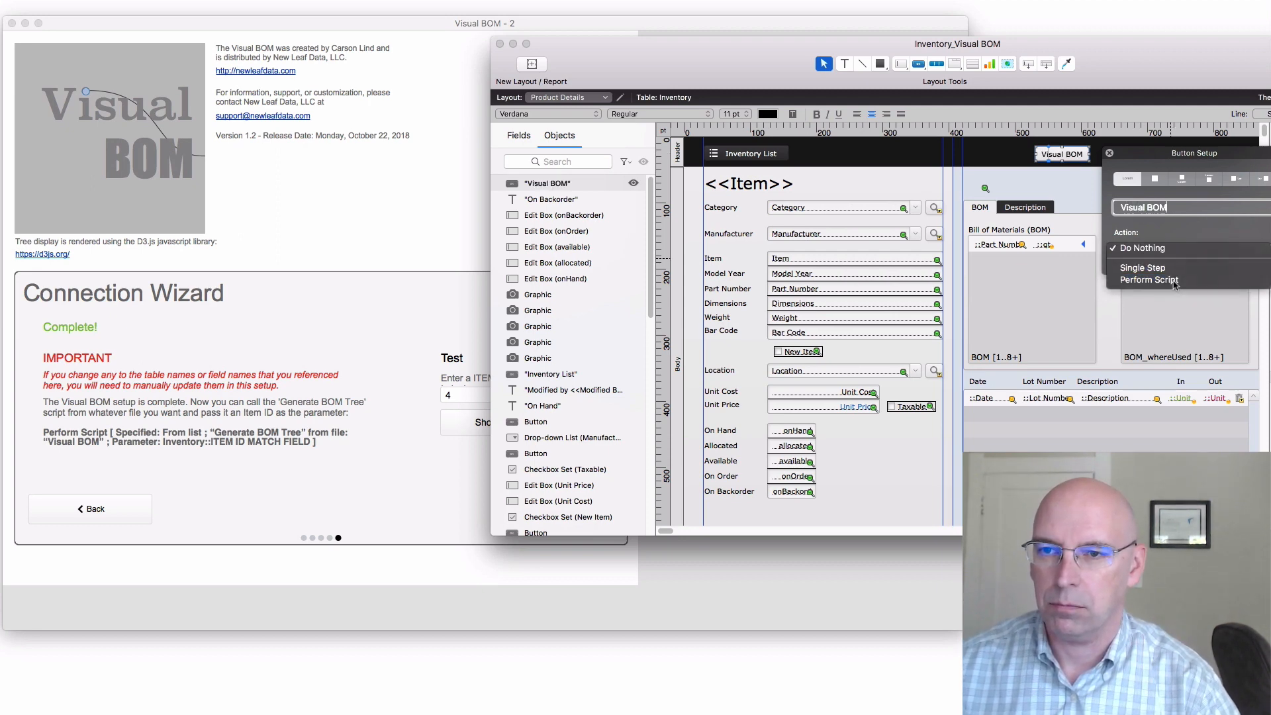
click(1174, 283)
click(137, 286)
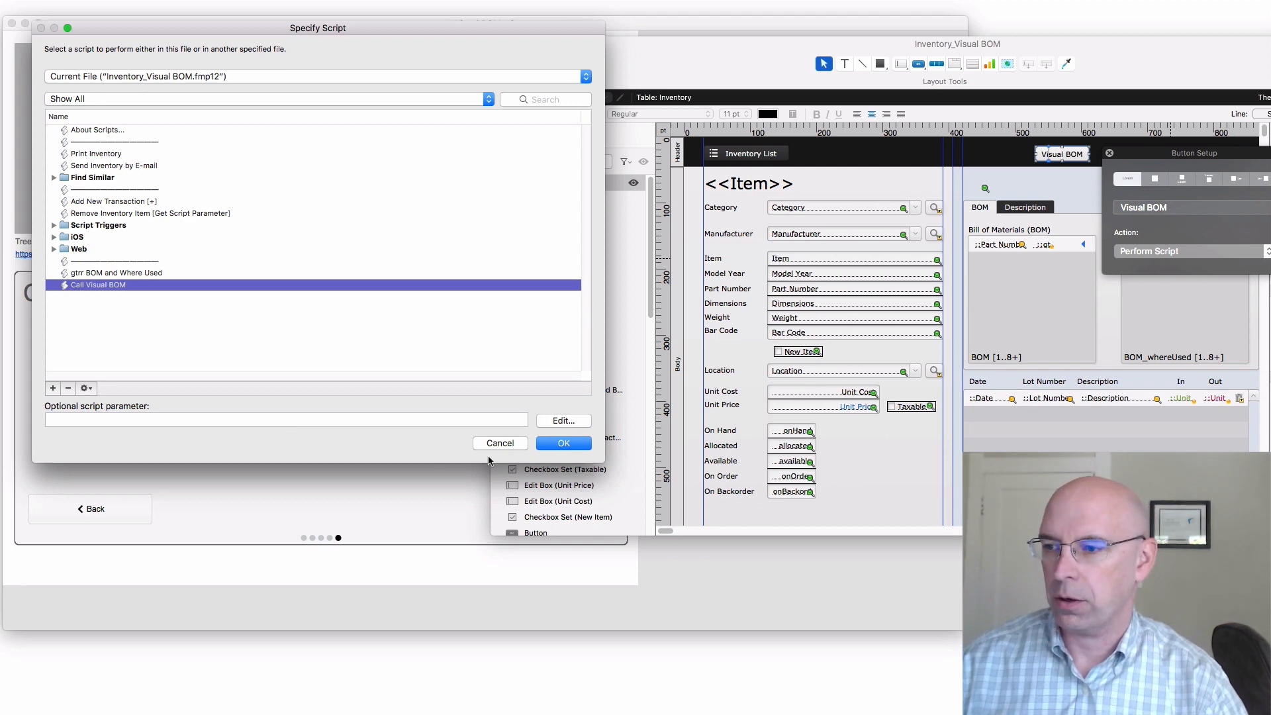
click(561, 443)
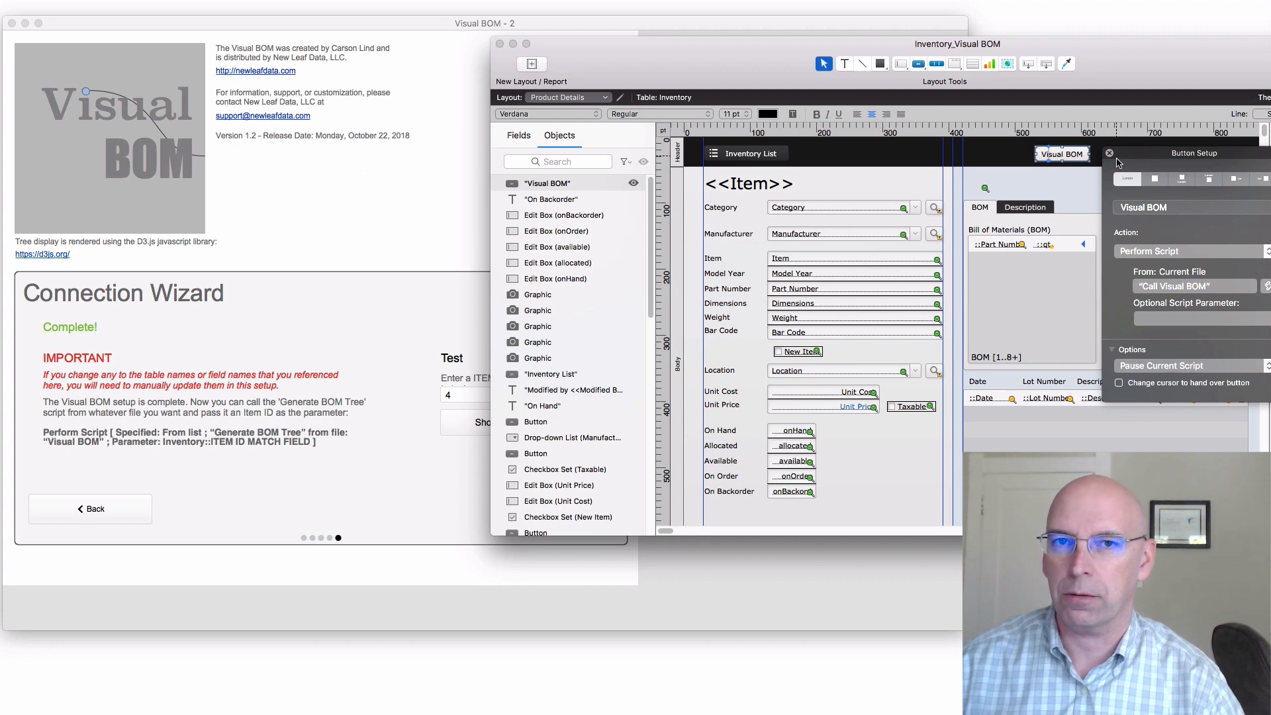
Turn on the Visual BOM button's option to change the cursor to a hand, and return to Browse mode
click(1069, 159)
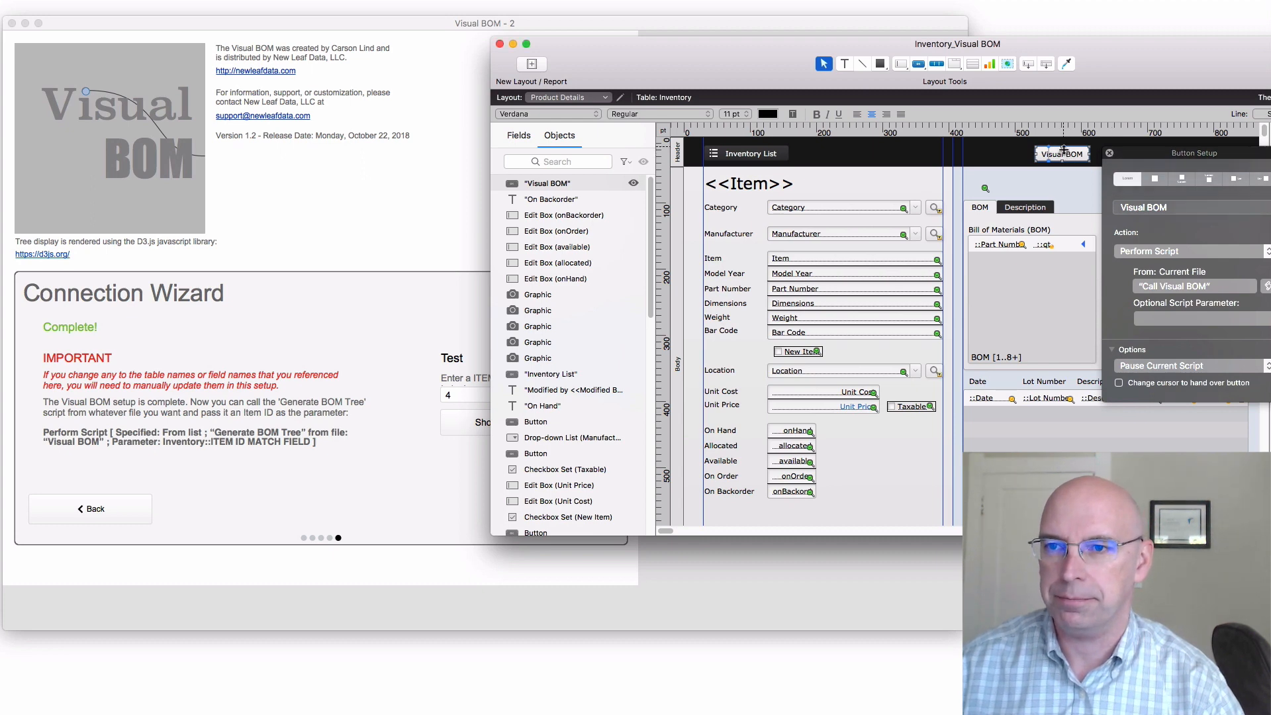
click(1110, 154)
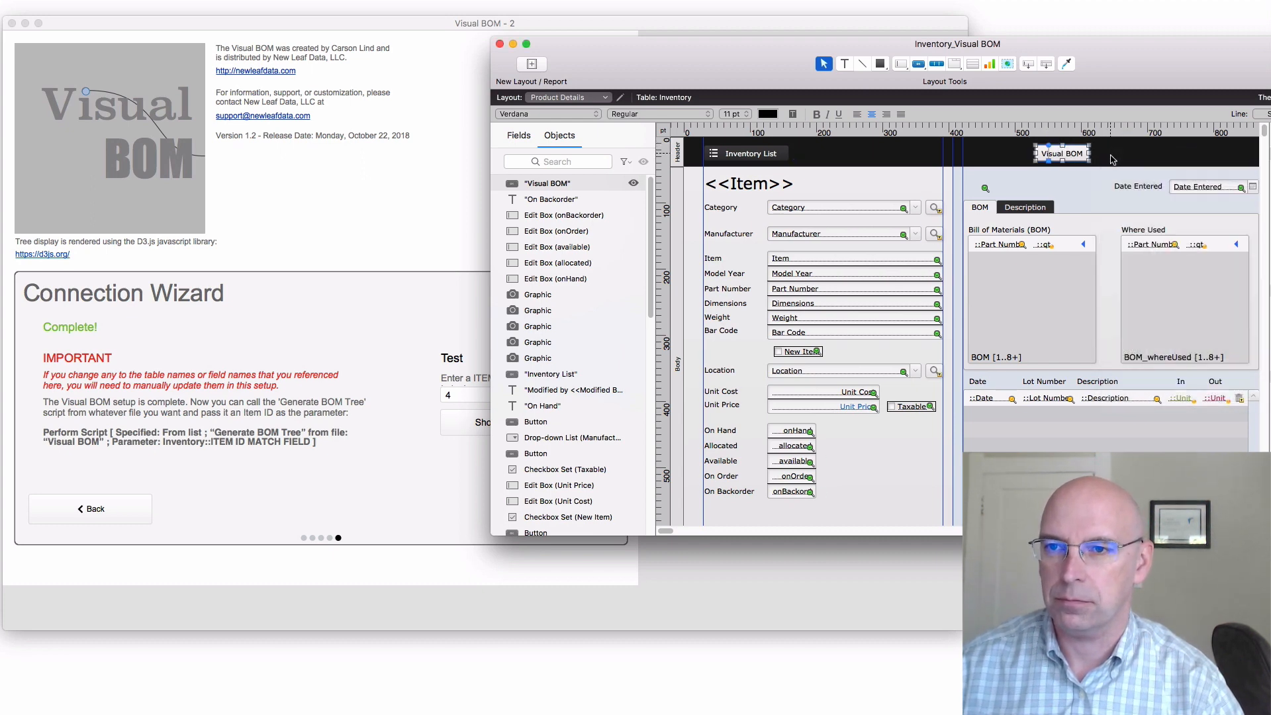
double_click(1063, 154)
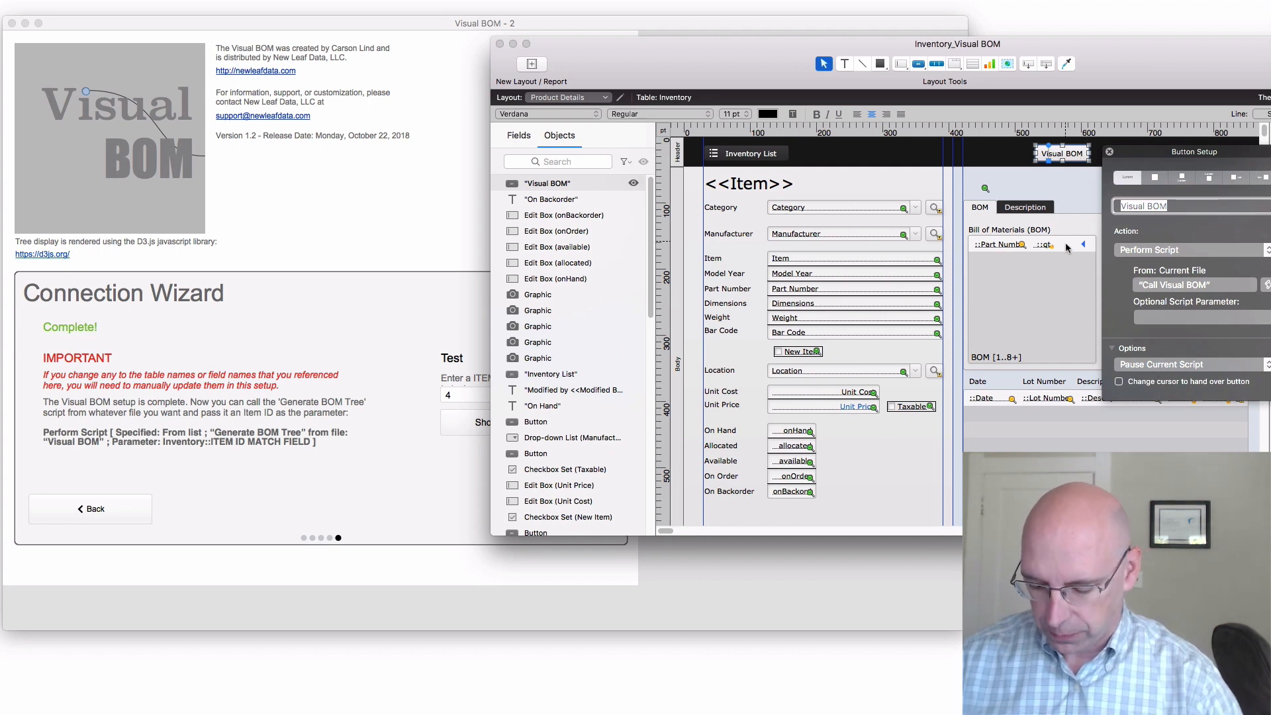
key(super+b)
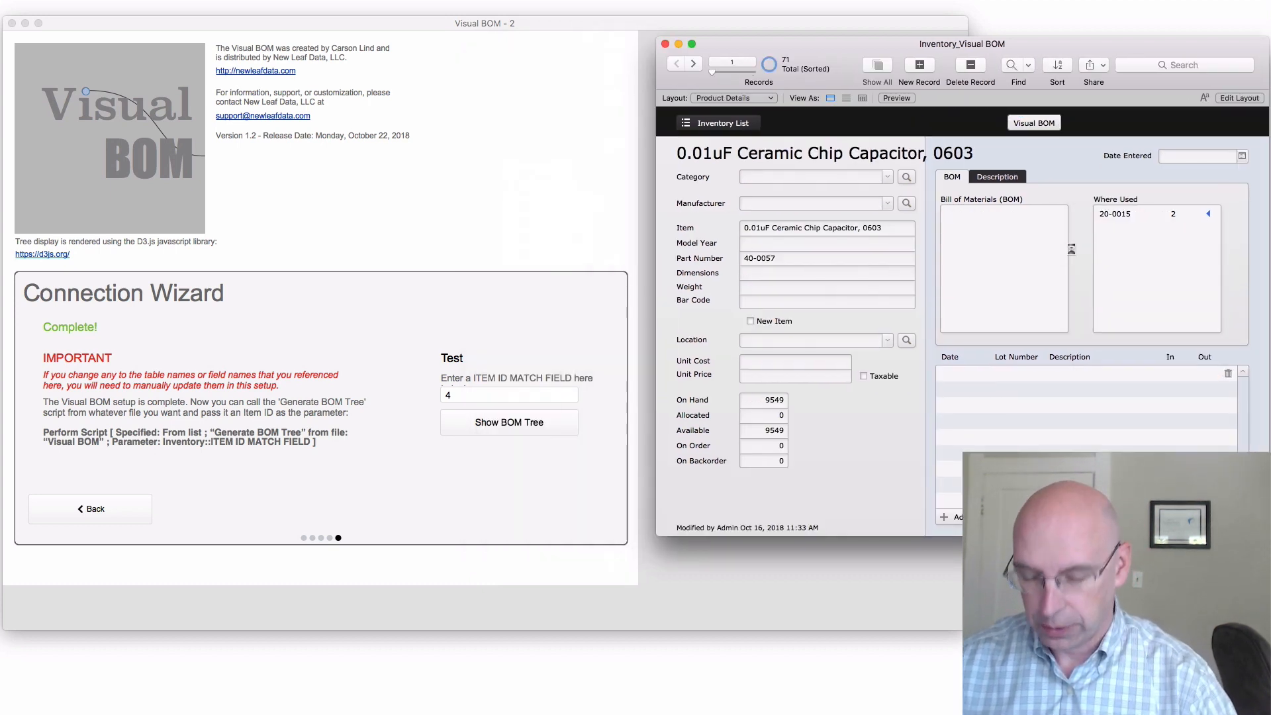
key(super+l)
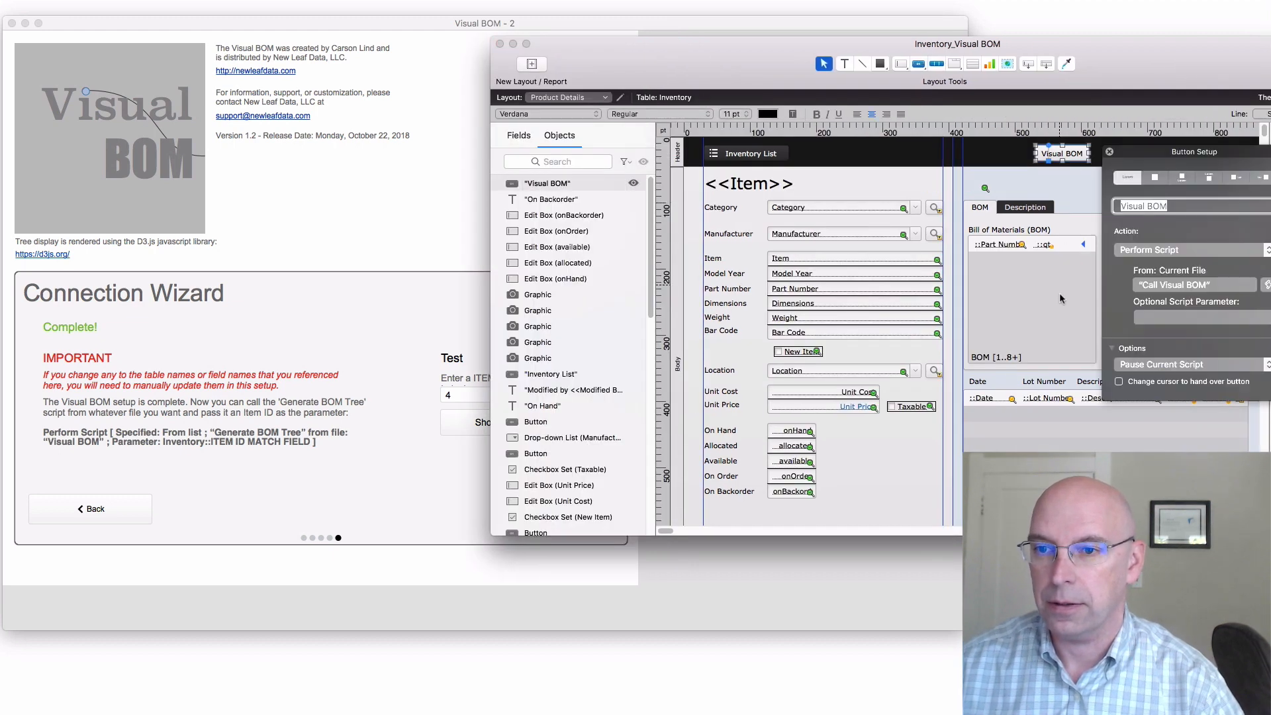
click(1120, 382)
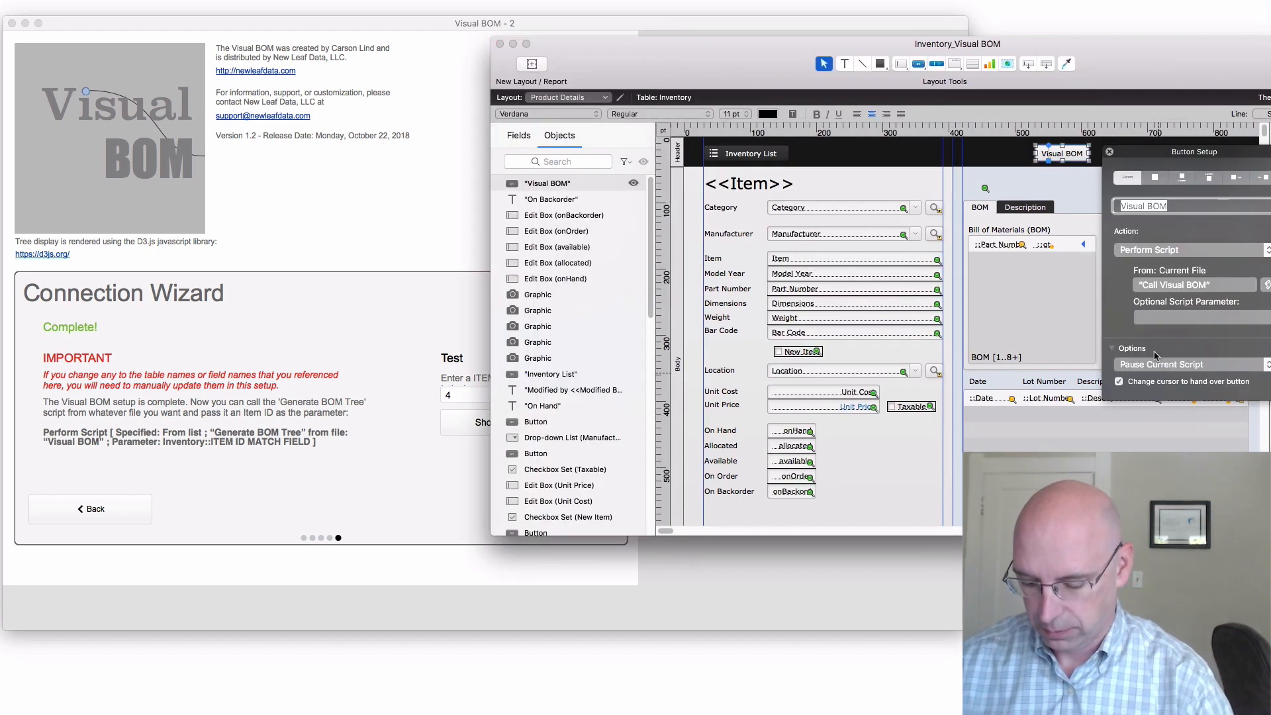
key(super+b)
Test the Visual BOM button on several inventory records, moving between records and showing each one's BOM tree
click(1038, 125)
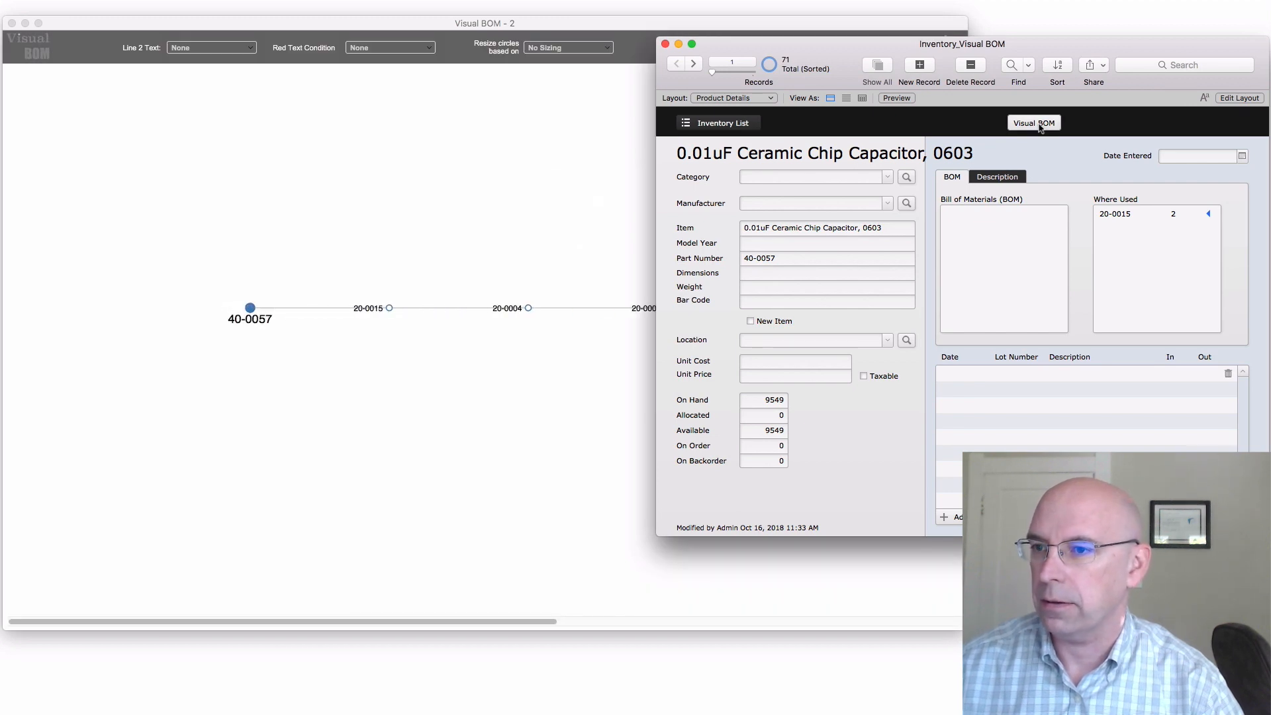
click(694, 64)
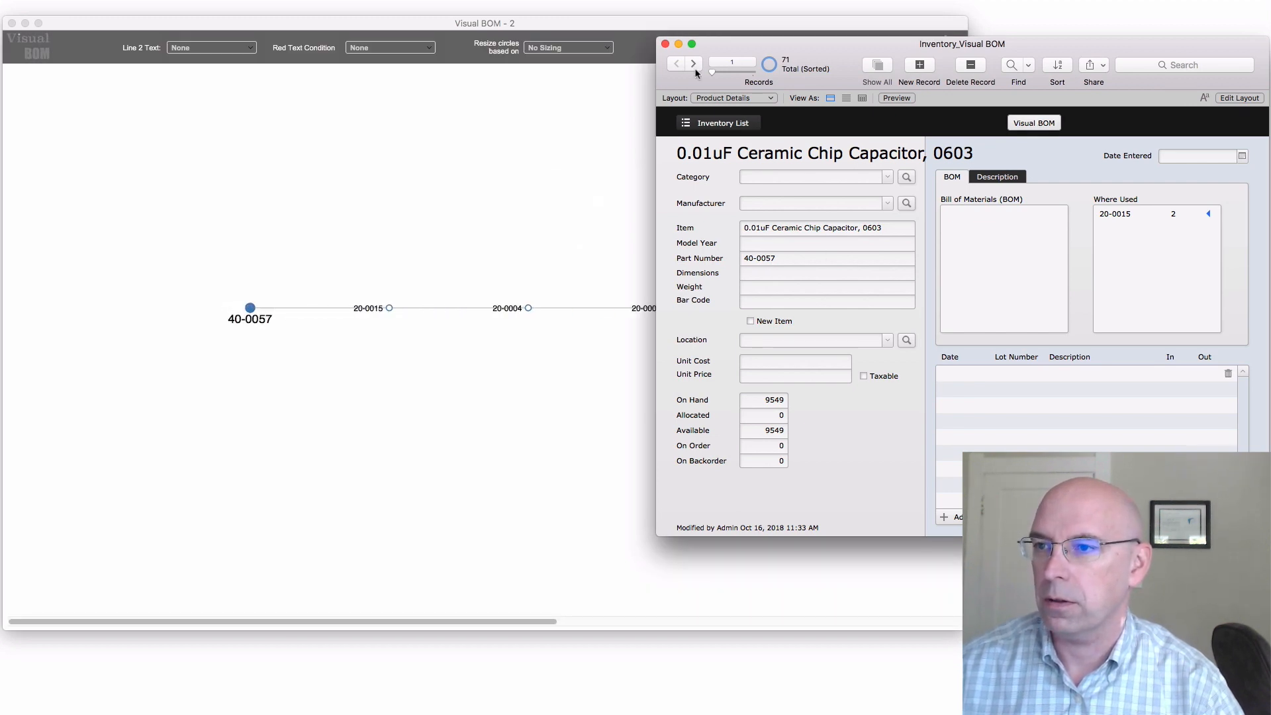
click(694, 64)
click(693, 64)
click(695, 66)
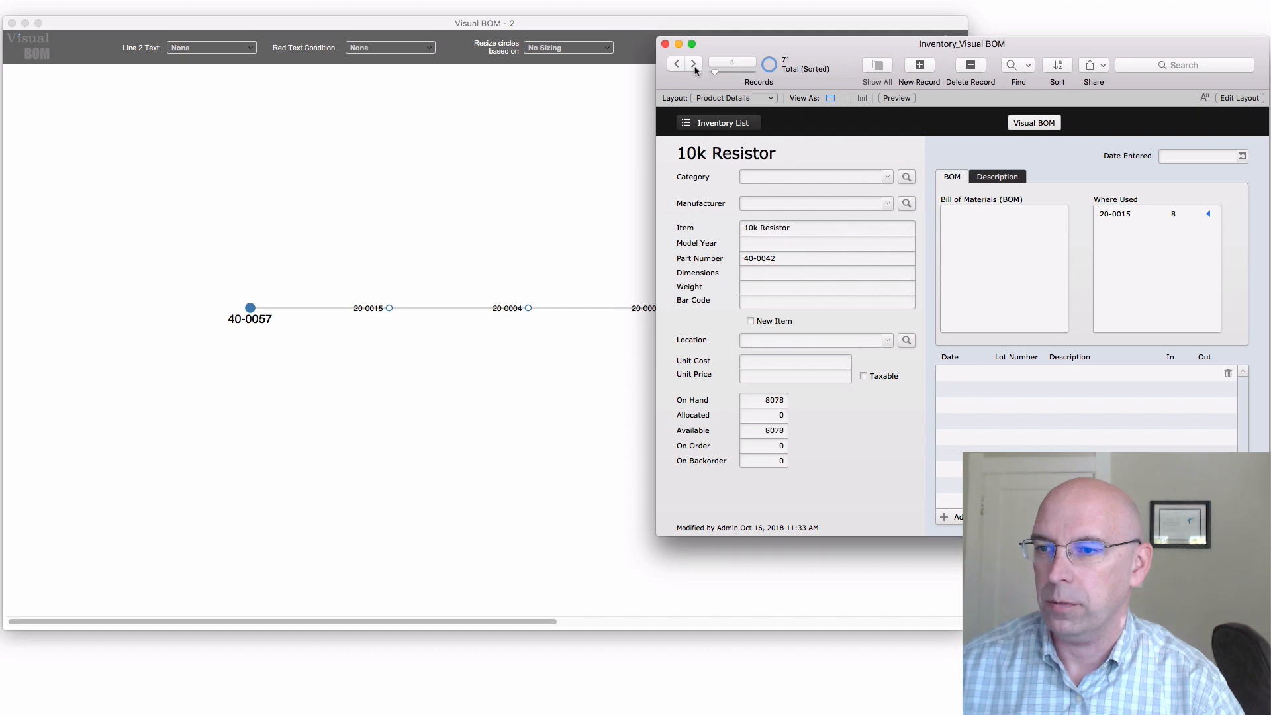
click(1009, 124)
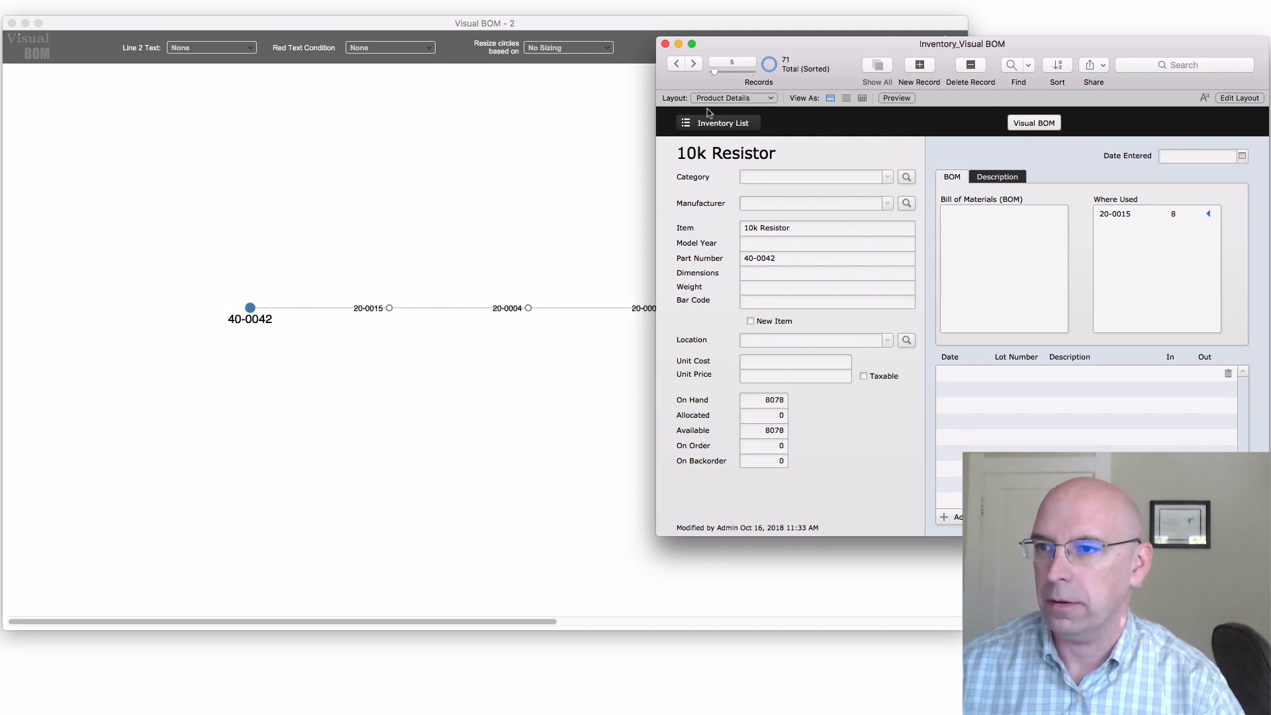
drag(717, 79, 741, 81)
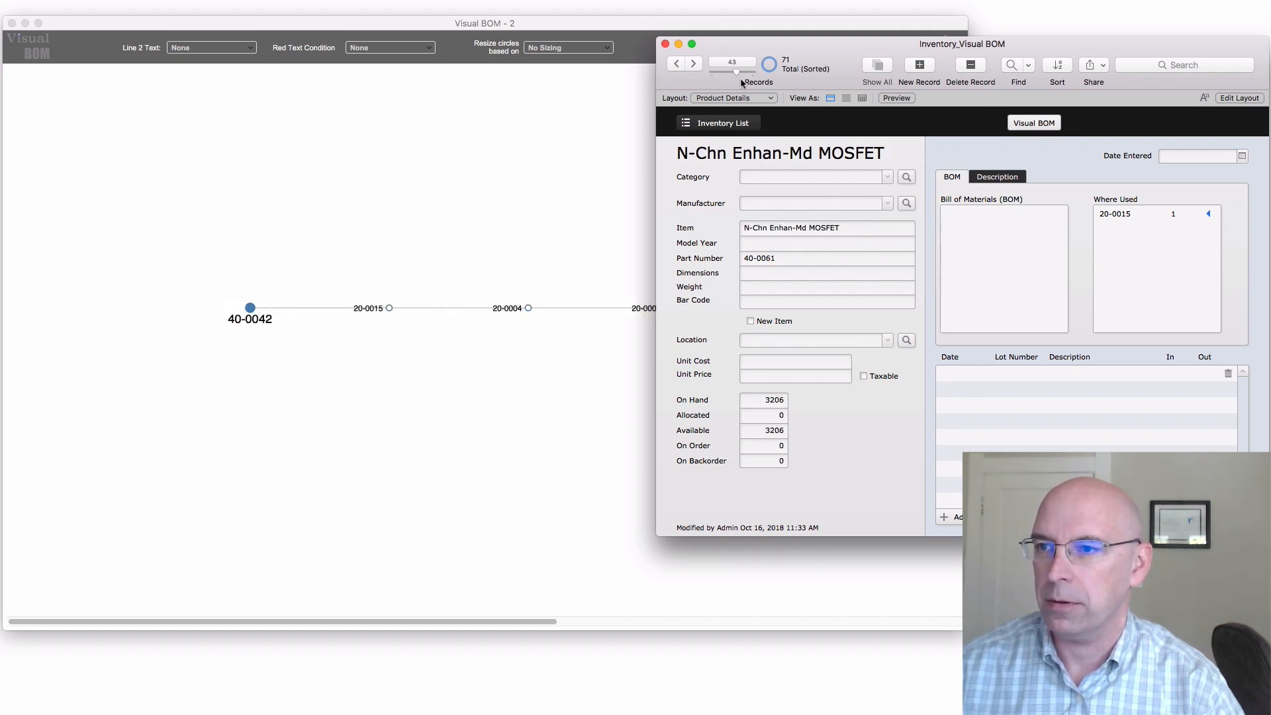
click(1033, 125)
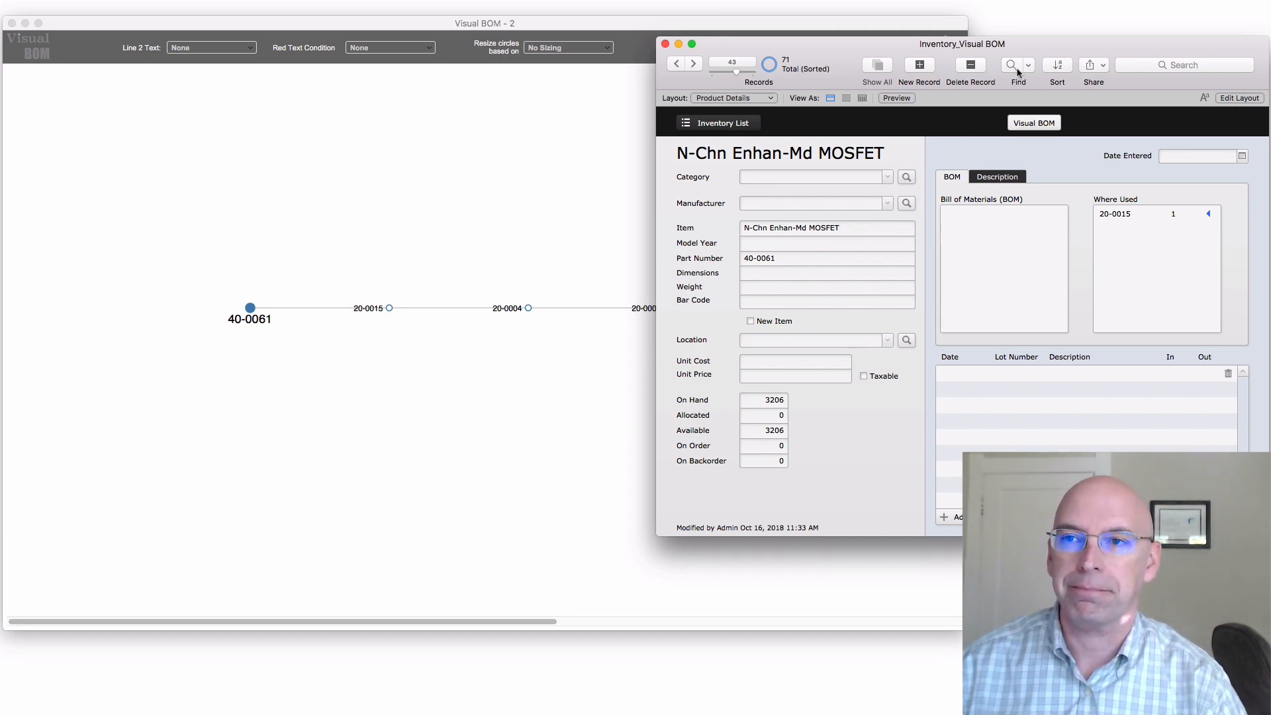
click(886, 0)
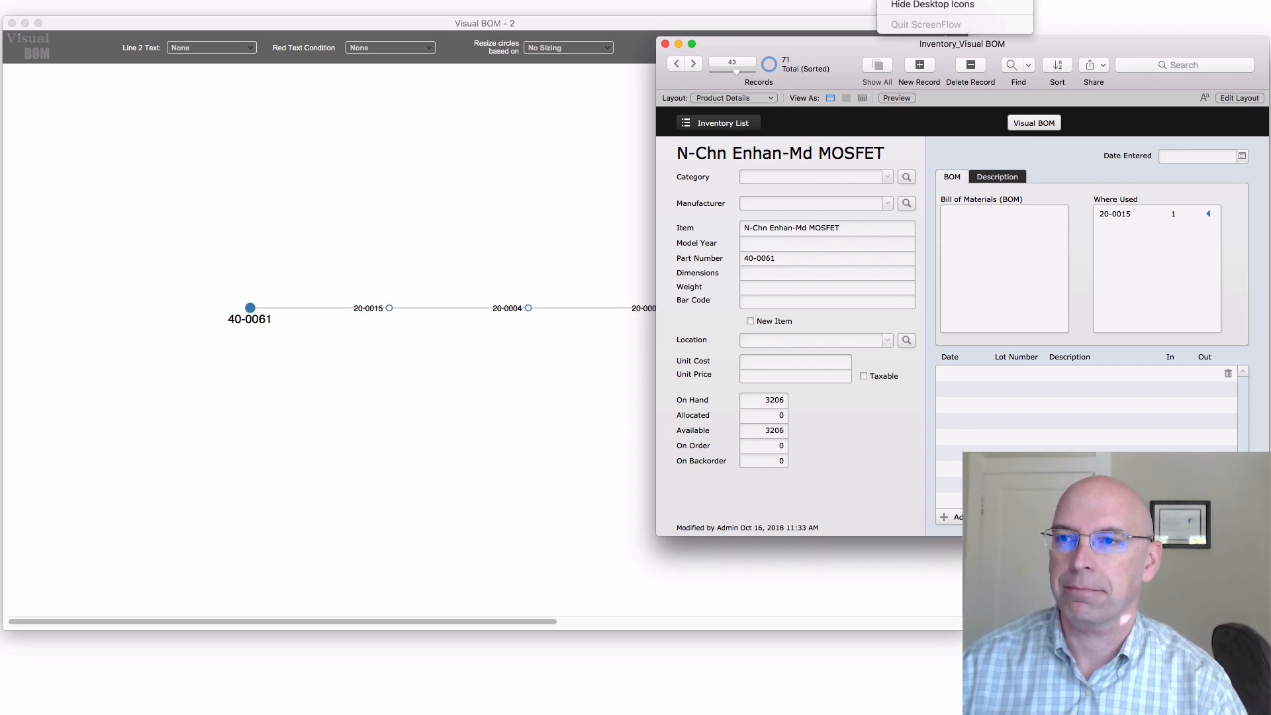